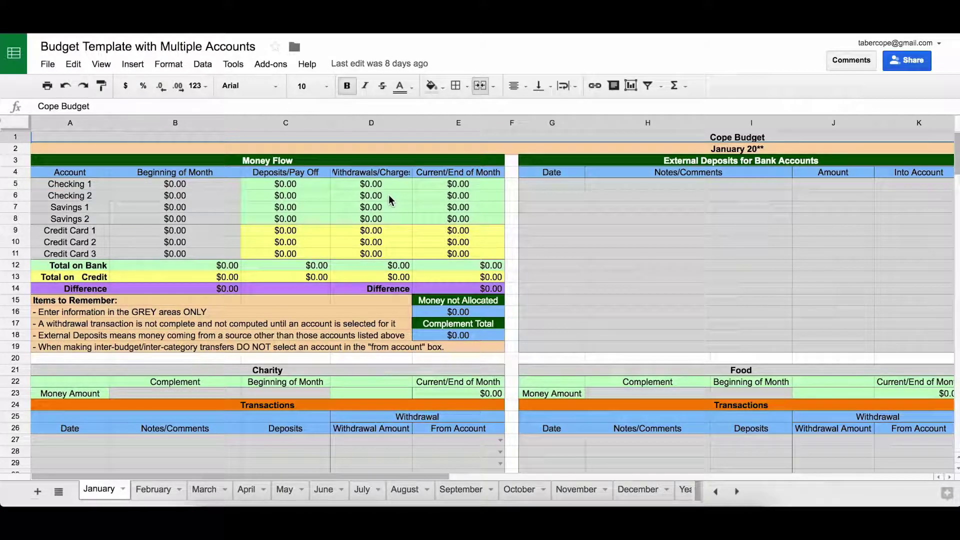
Examine the January sheet's Money Flow, External Deposits and Transfers Between Accounts tables and the Charity category block.
{"action": "left_click", "coordinate": [297, 161]}
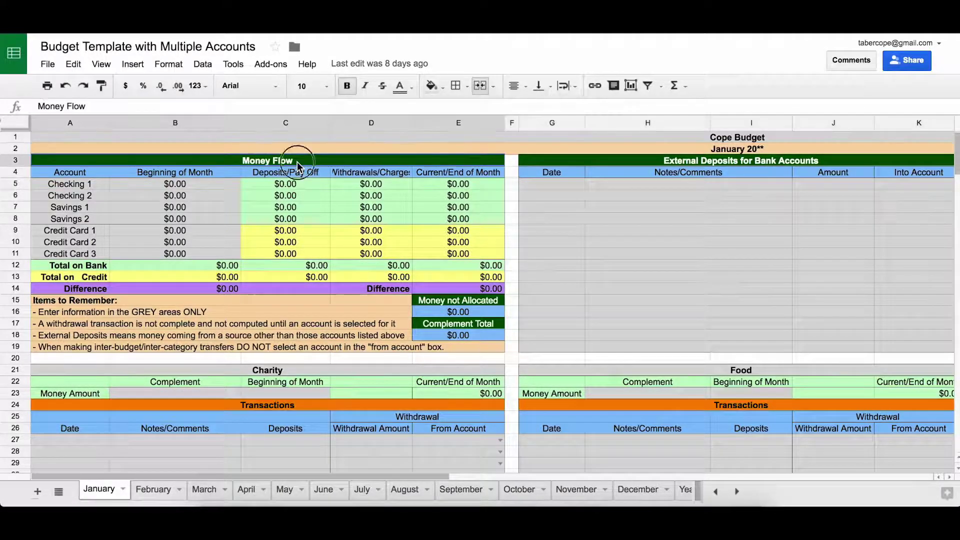
{"action": "left_click", "coordinate": [643, 159]}
{"action": "scroll", "coordinate": [775, 223], "scroll_direction": "right", "scroll_amount": 5}
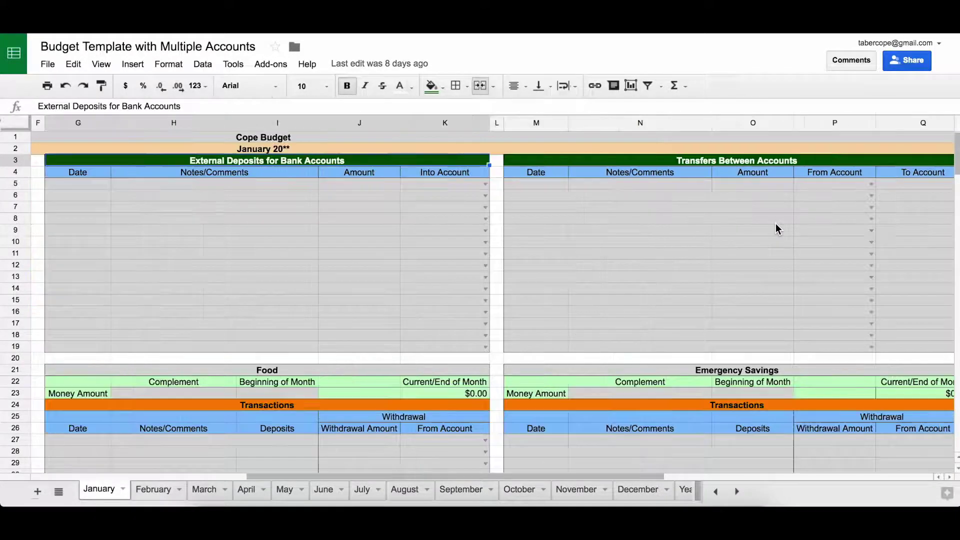
{"action": "left_click", "coordinate": [663, 160]}
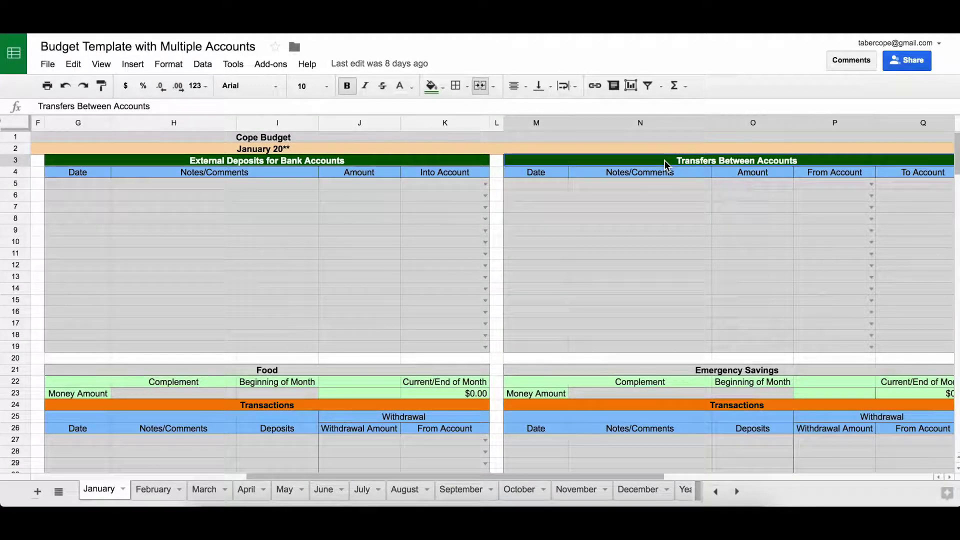
{"action": "scroll", "coordinate": [654, 225], "scroll_direction": "left", "scroll_amount": 5}
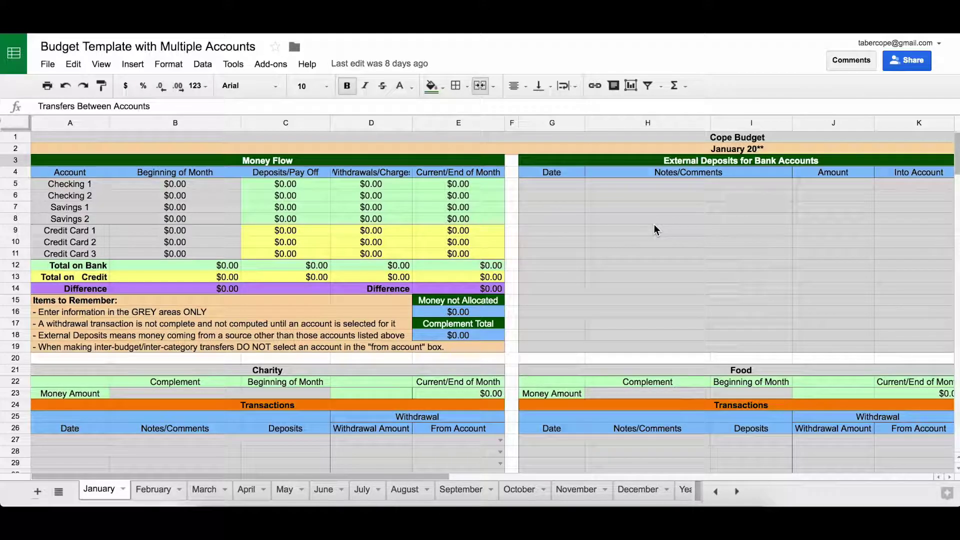
{"action": "scroll", "coordinate": [654, 226], "scroll_direction": "down", "scroll_amount": 2}
{"action": "scroll", "coordinate": [654, 225], "scroll_direction": "down", "scroll_amount": 5}
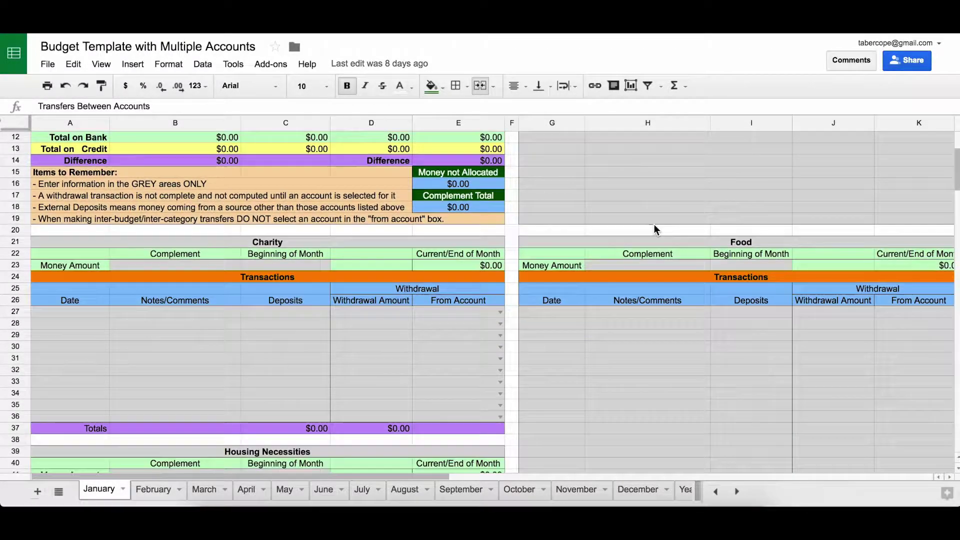
{"action": "scroll", "coordinate": [653, 225], "scroll_direction": "down", "scroll_amount": 1}
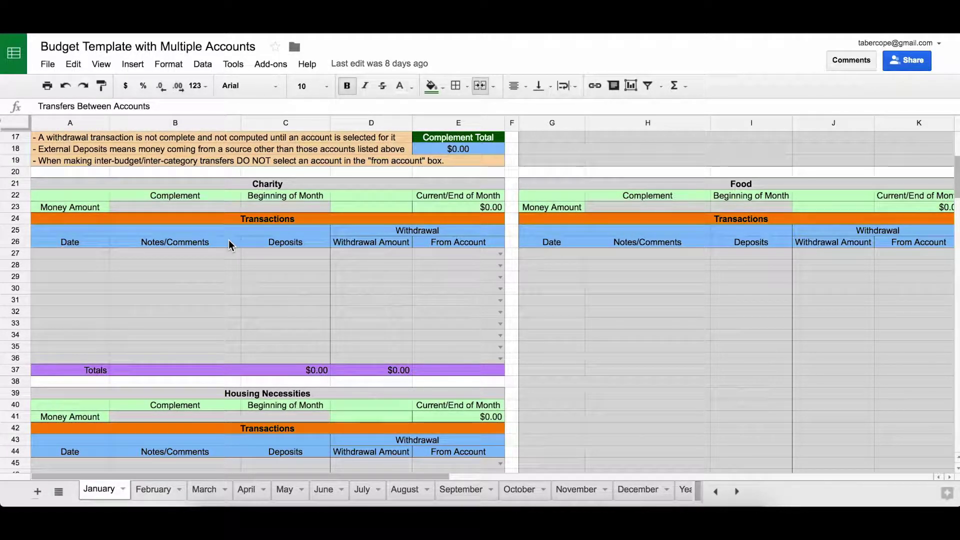
{"action": "left_click", "coordinate": [232, 185]}
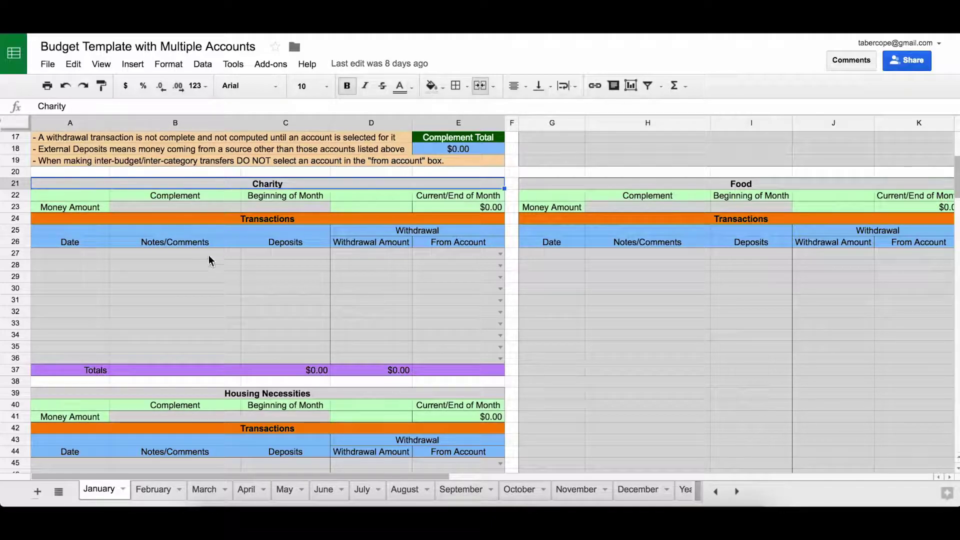
Look at the Charity category on the February sheet, and return to the January sheet.
{"action": "left_click", "coordinate": [155, 491]}
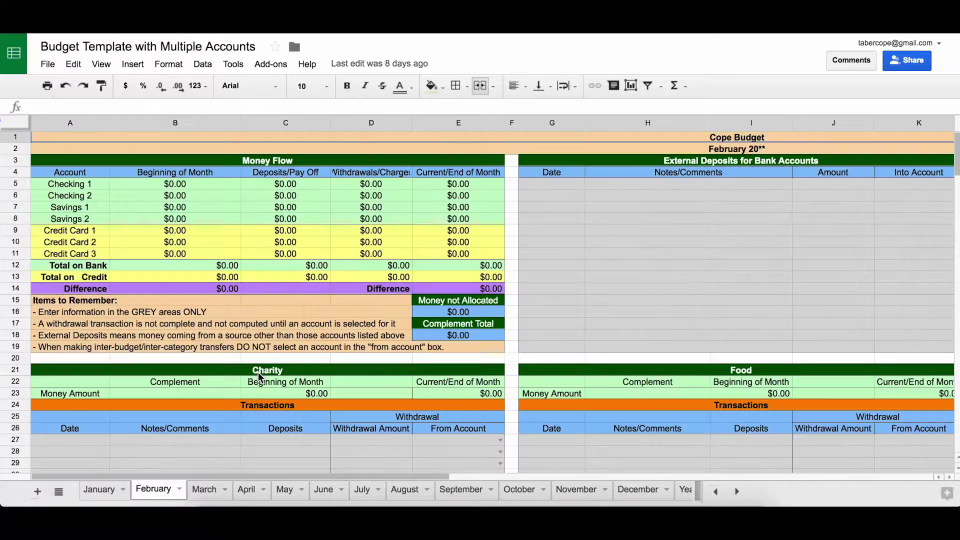
{"action": "scroll", "coordinate": [257, 373], "scroll_direction": "down", "scroll_amount": 3}
{"action": "scroll", "coordinate": [257, 372], "scroll_direction": "down", "scroll_amount": 4}
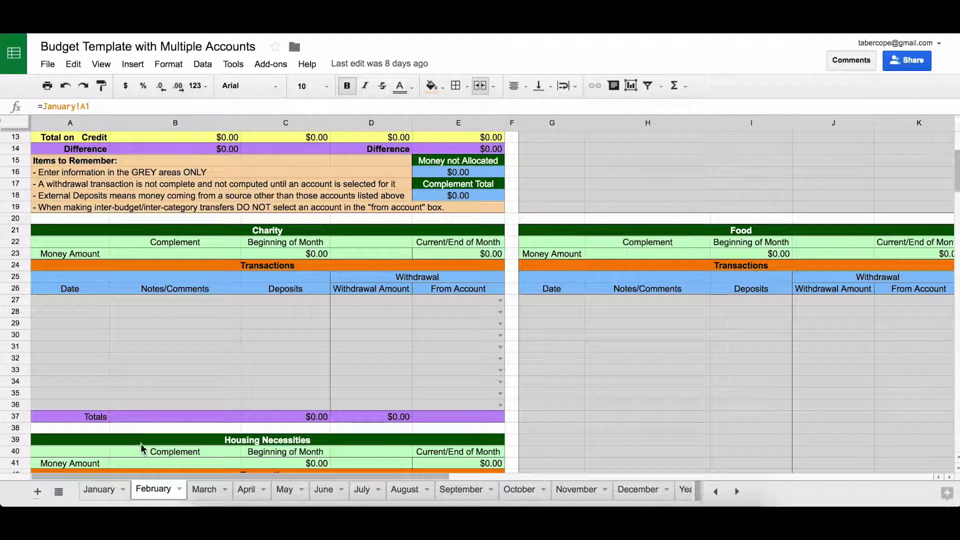
{"action": "left_click", "coordinate": [105, 490]}
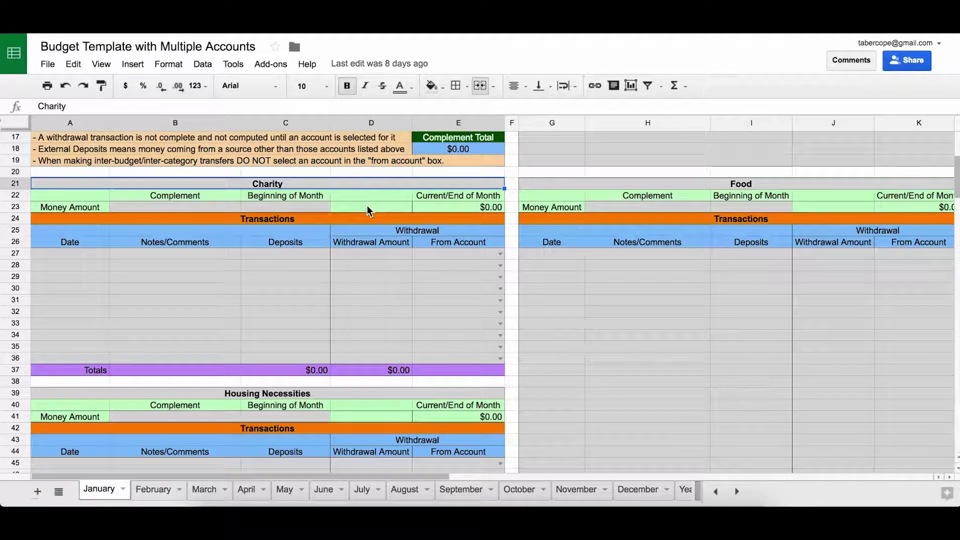
Set the Charity category's Complement amount to 100 on the January sheet.
{"action": "left_click", "coordinate": [291, 207]}
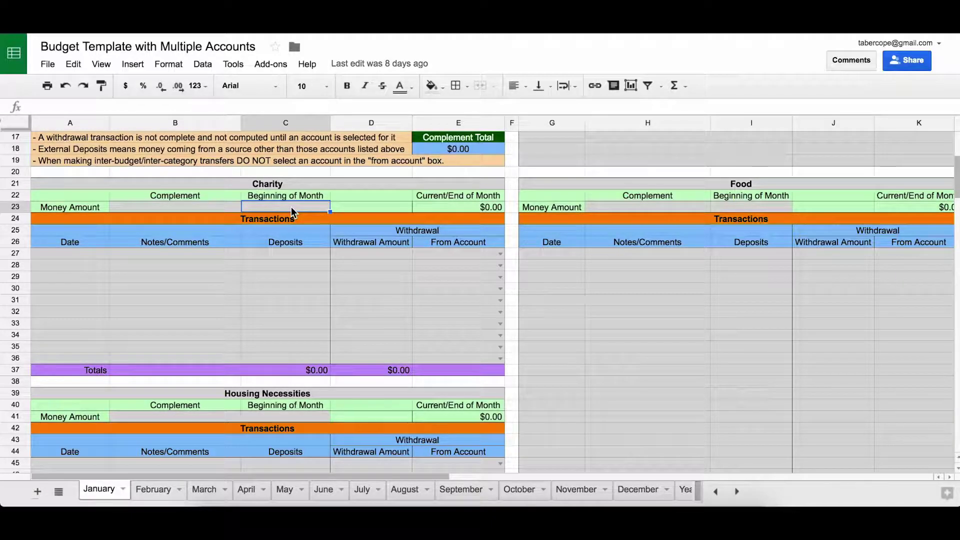
{"action": "left_click", "coordinate": [228, 207]}
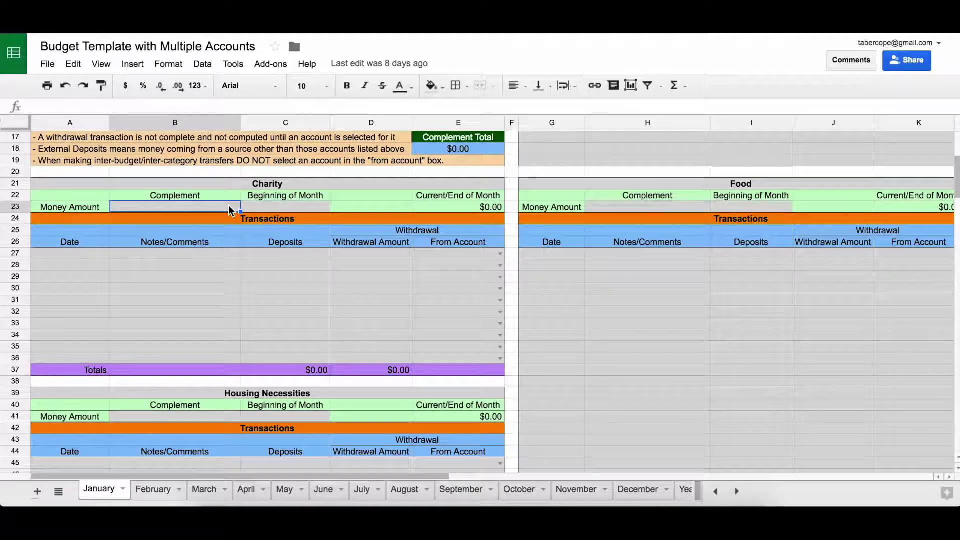
{"action": "type", "text": "100"}
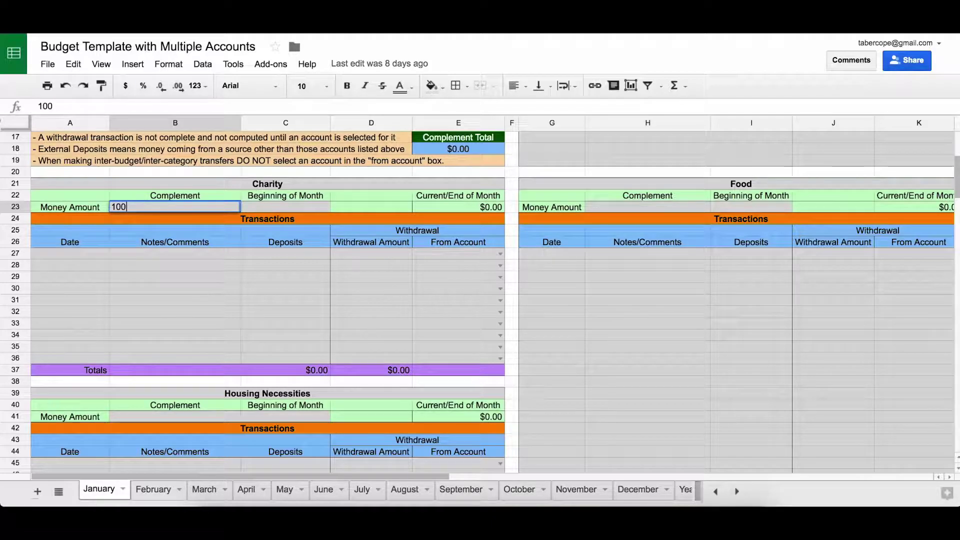
{"action": "key", "text": "Return"}
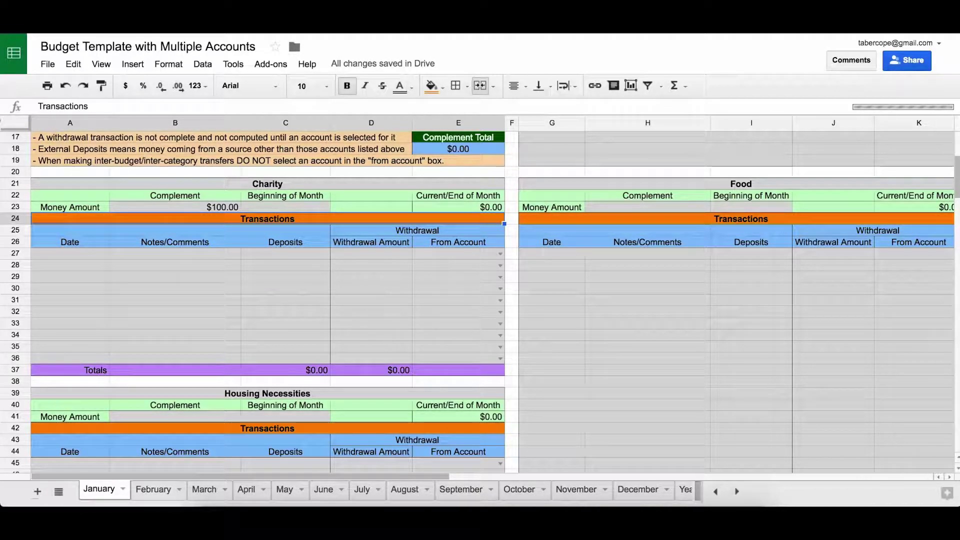
Record a deposit of 100 dated 1-1-16 in Charity's first transaction row, and check the category's totals and current balance formulas.
{"action": "left_click", "coordinate": [305, 207]}
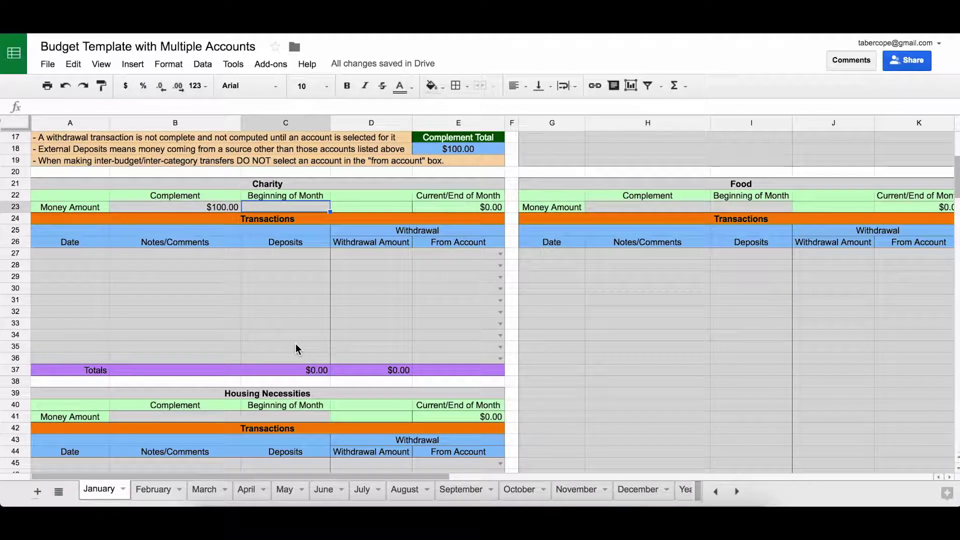
{"action": "left_click", "coordinate": [84, 255]}
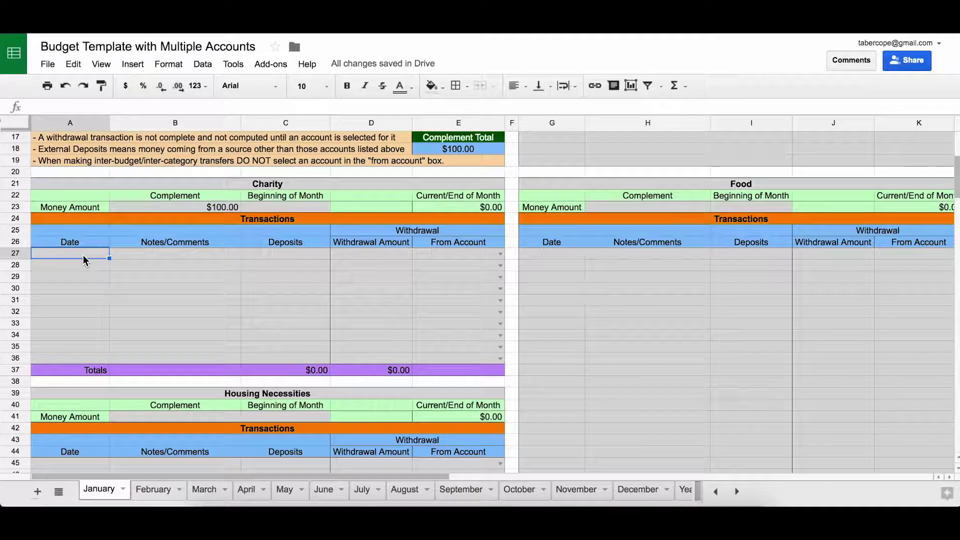
{"action": "type", "text": "1-1-16"}
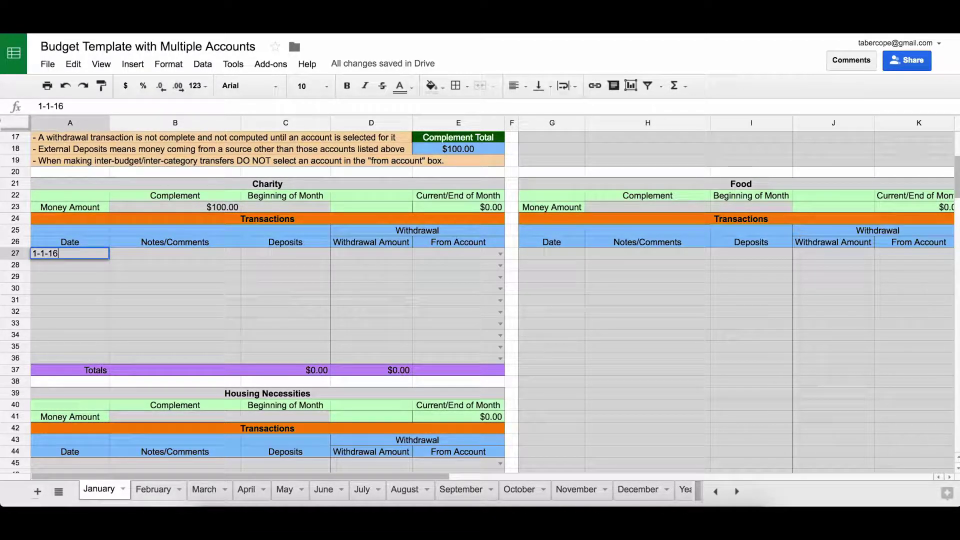
{"action": "key", "text": "Tab"}
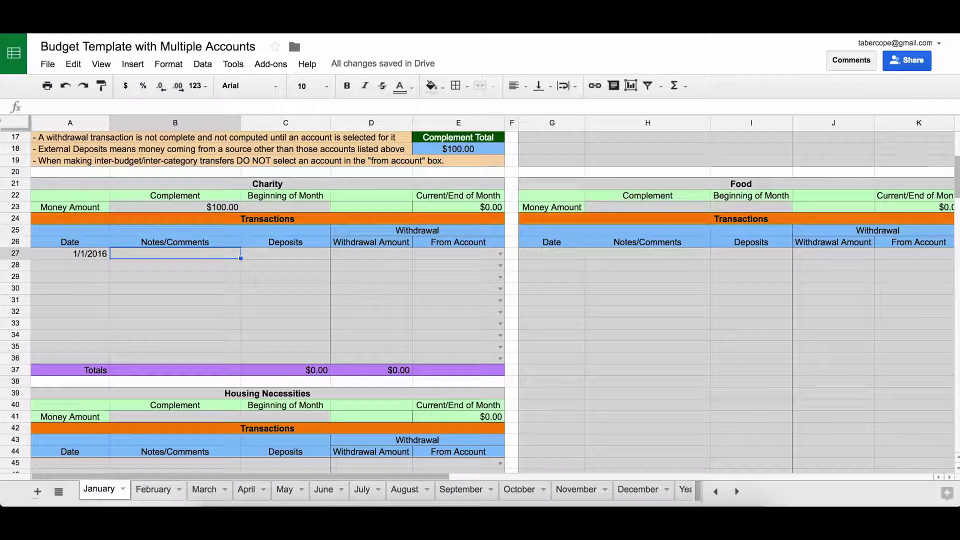
{"action": "left_click", "coordinate": [286, 254]}
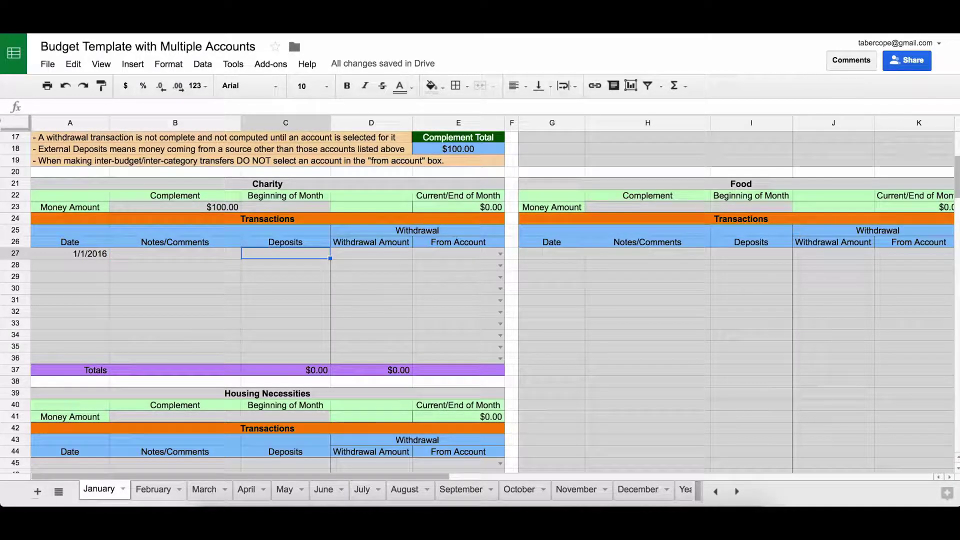
{"action": "type", "text": "100"}
{"action": "key", "text": "Return"}
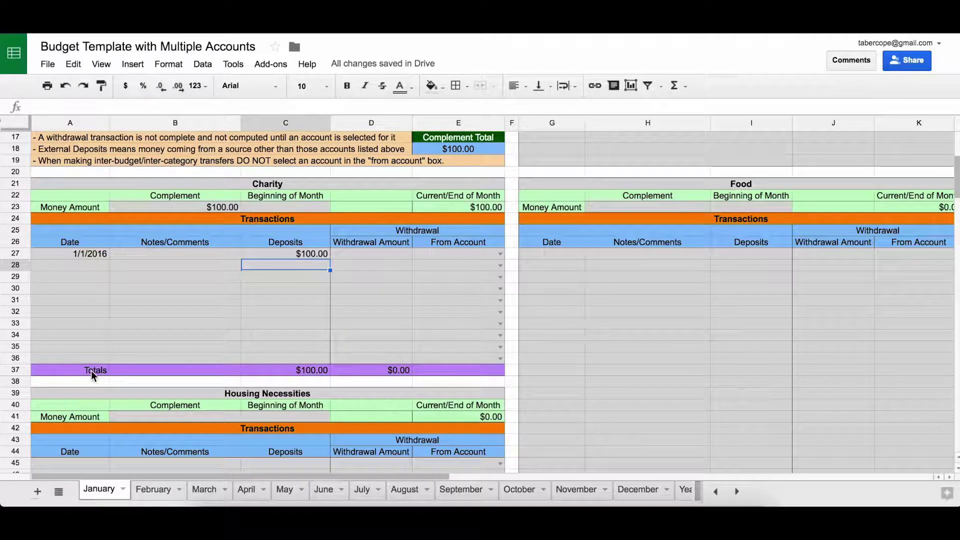
{"action": "left_click", "coordinate": [265, 370]}
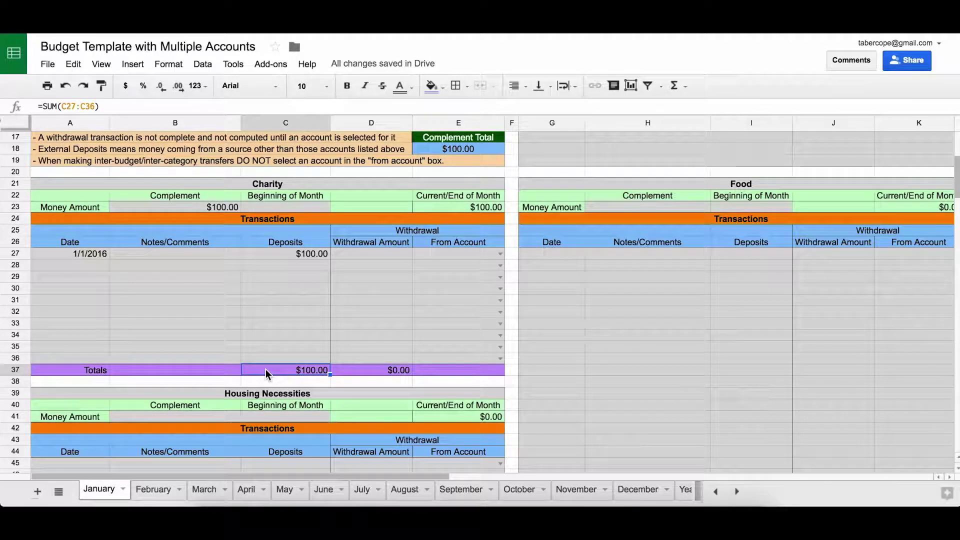
{"action": "left_click", "coordinate": [372, 372]}
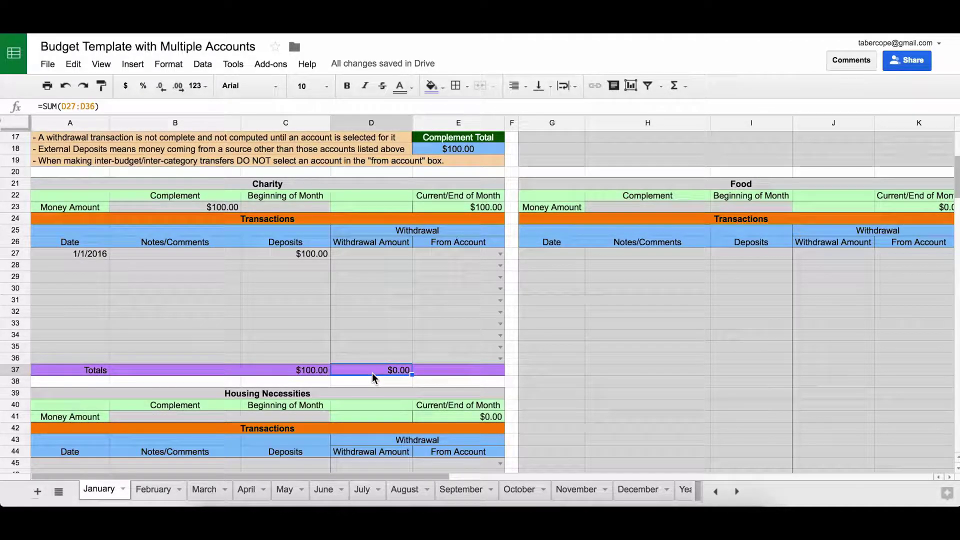
{"action": "left_click", "coordinate": [456, 207]}
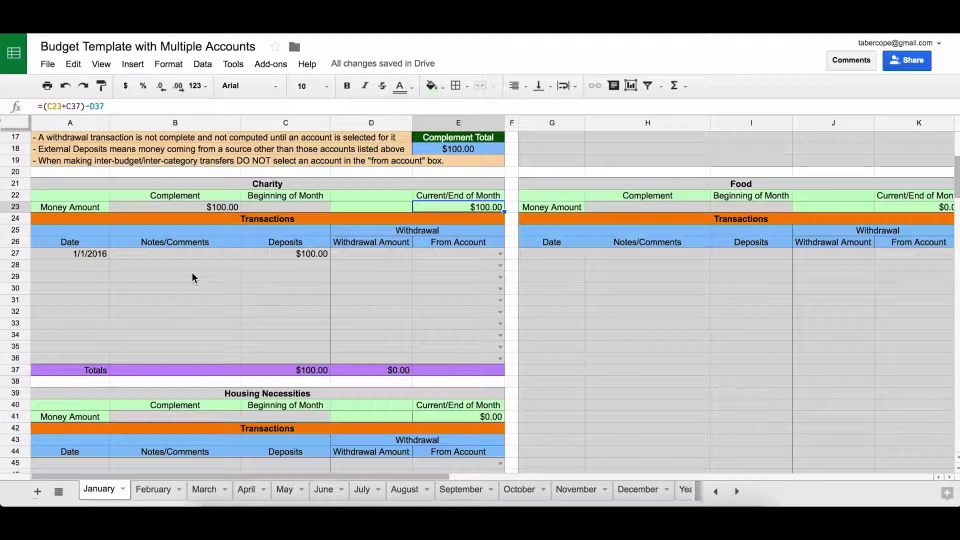
Enter a Walmart withdrawal of 50.55 dated 1-1-16 in Charity's second transaction row.
{"action": "left_click", "coordinate": [101, 266]}
{"action": "type", "text": "1-1-16"}
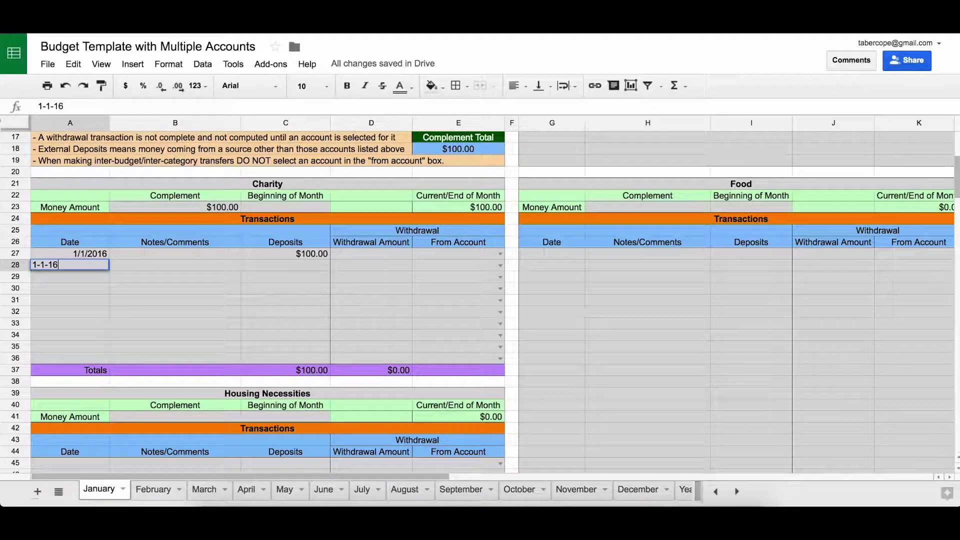
{"action": "key", "text": "Tab"}
{"action": "type", "text": "Walmart"}
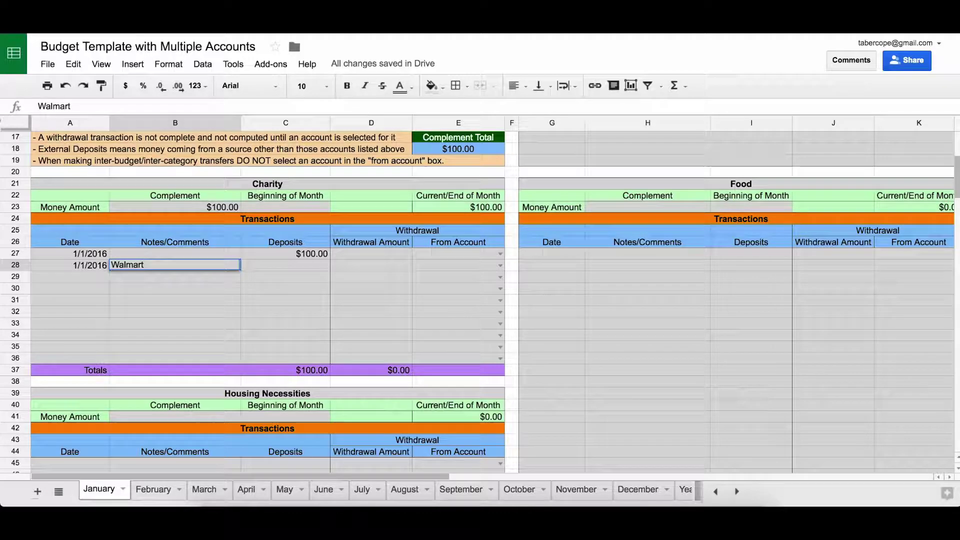
{"action": "key", "text": "Tab"}
{"action": "key", "text": "Tab"}
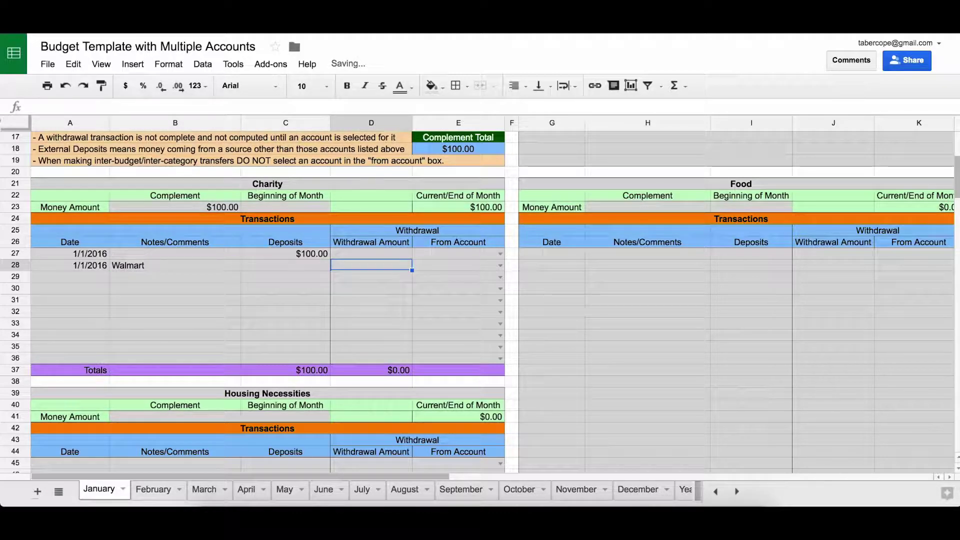
{"action": "type", "text": "50.55"}
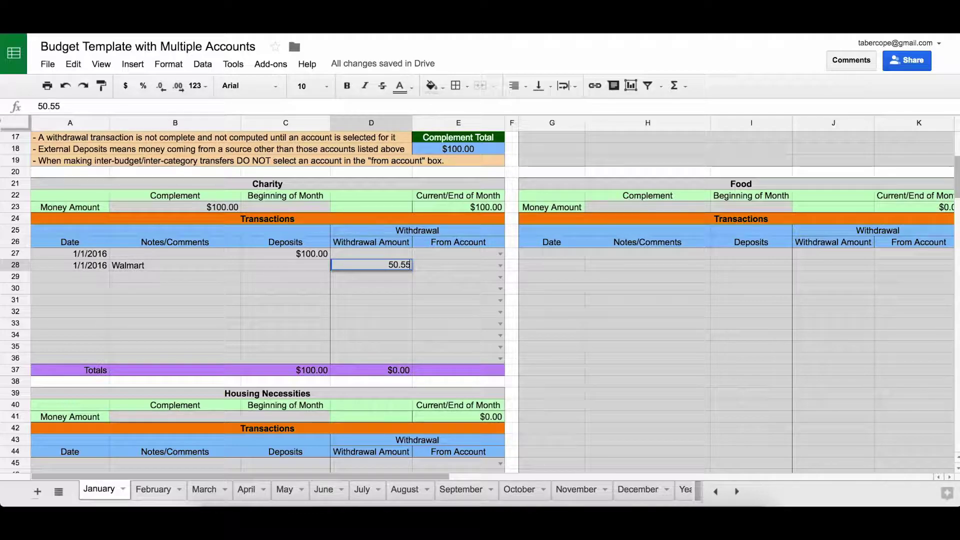
{"action": "key", "text": "Tab"}
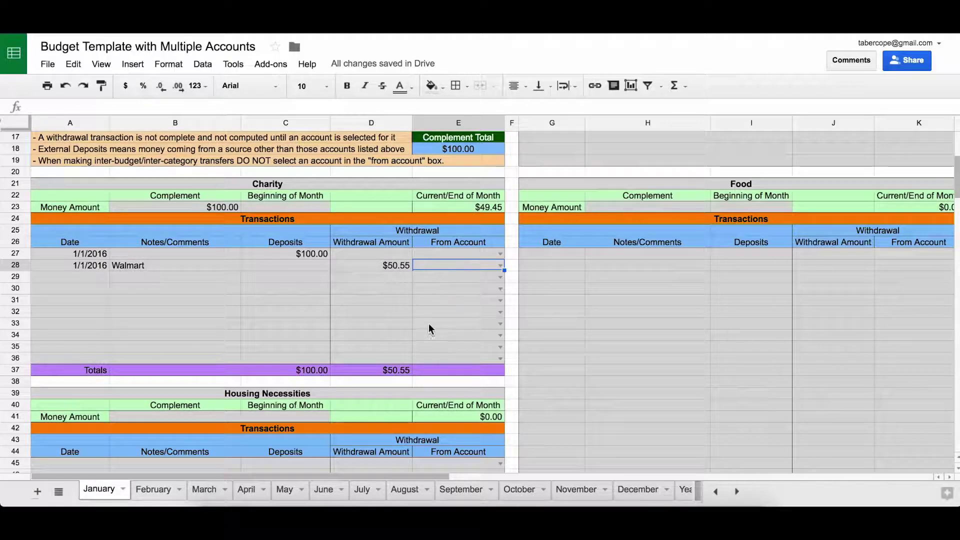
Check Charity's withdrawal total and assign the Walmart withdrawal to the Checking 1 account.
{"action": "left_click", "coordinate": [389, 370]}
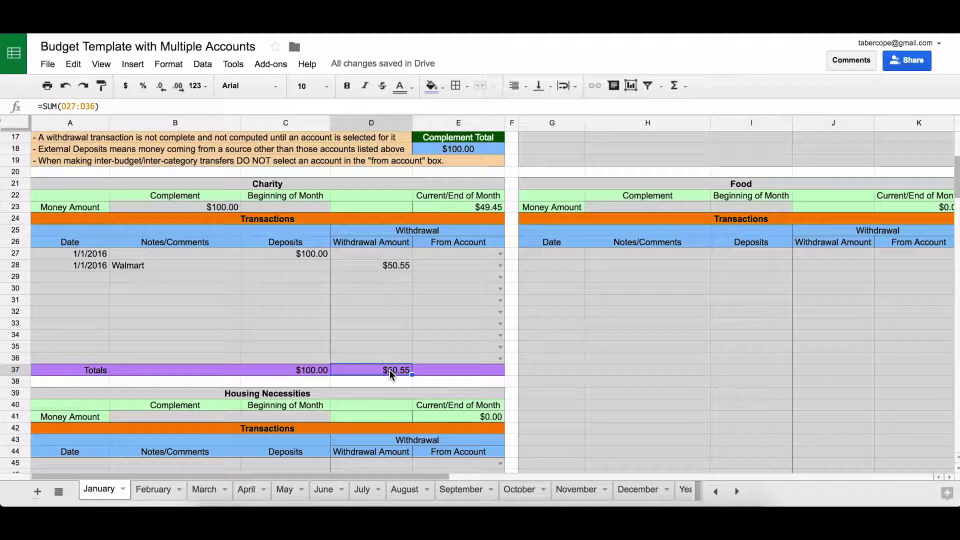
{"action": "left_click", "coordinate": [457, 266]}
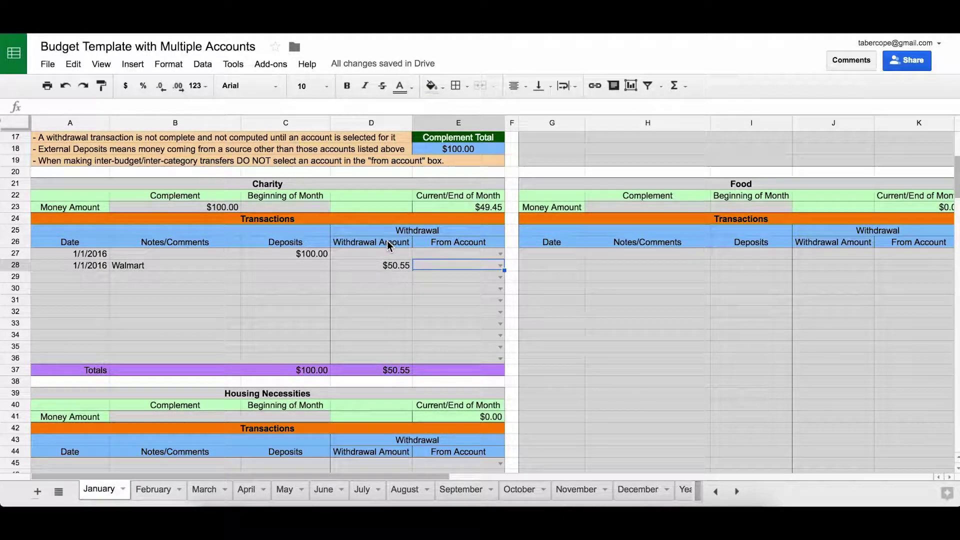
{"action": "left_click", "coordinate": [392, 264]}
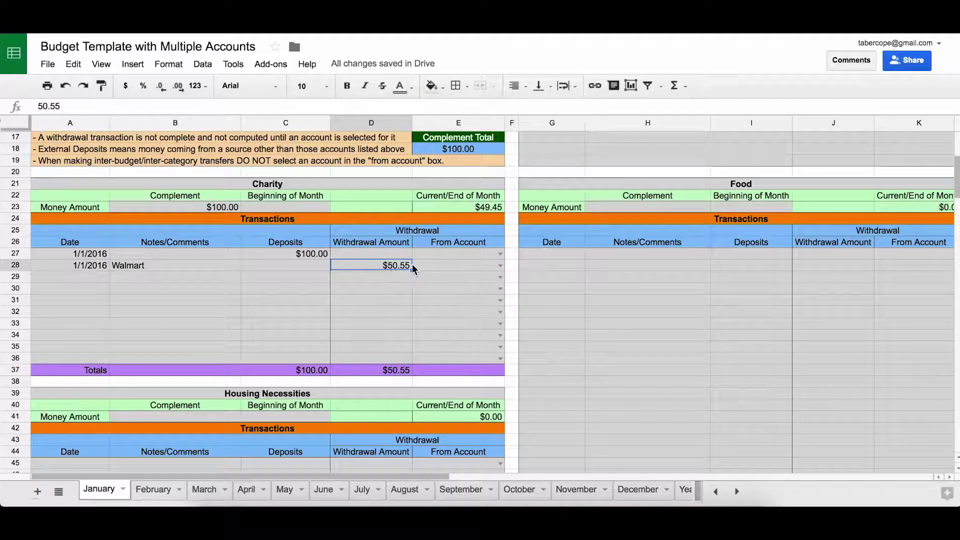
{"action": "left_click", "coordinate": [447, 263]}
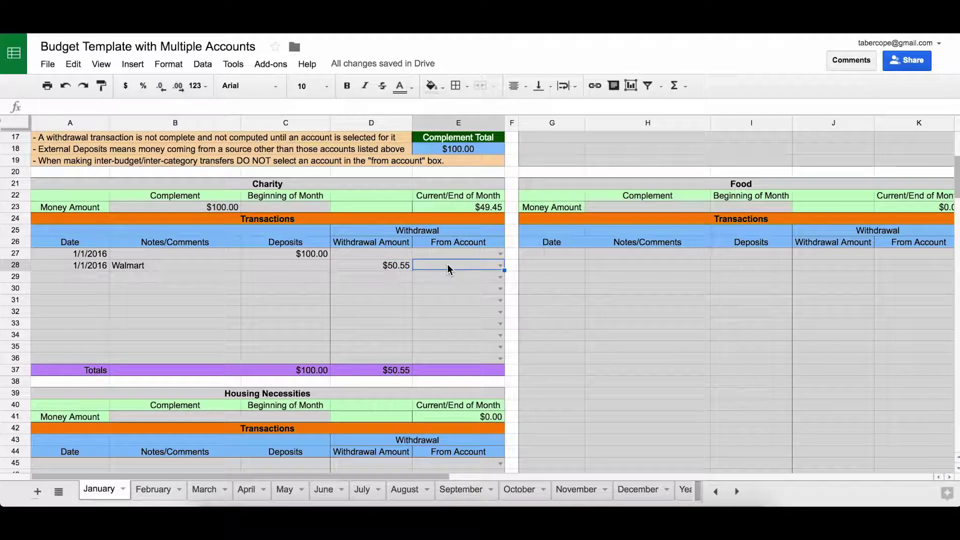
{"action": "mouse_move", "coordinate": [500, 266]}
{"action": "left_click", "coordinate": [500, 265]}
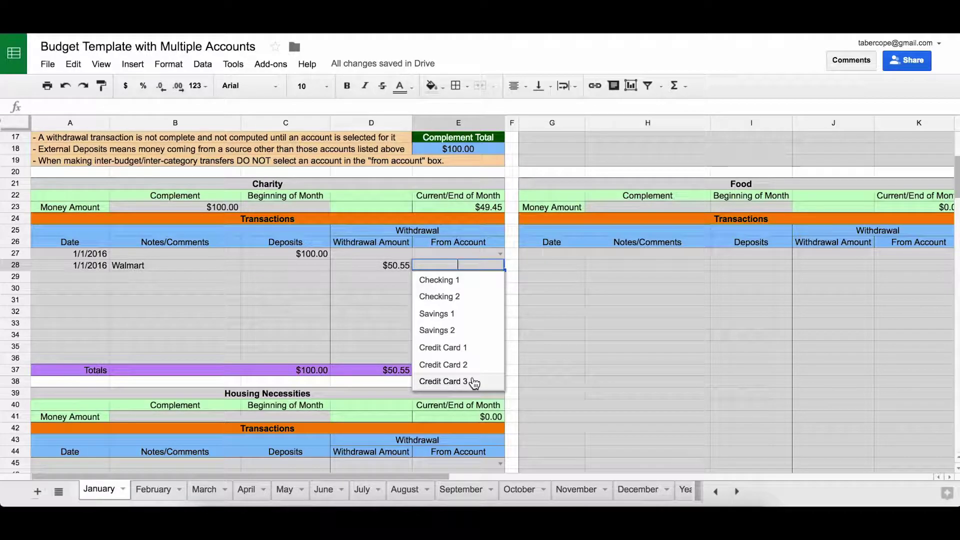
{"action": "left_click", "coordinate": [470, 282]}
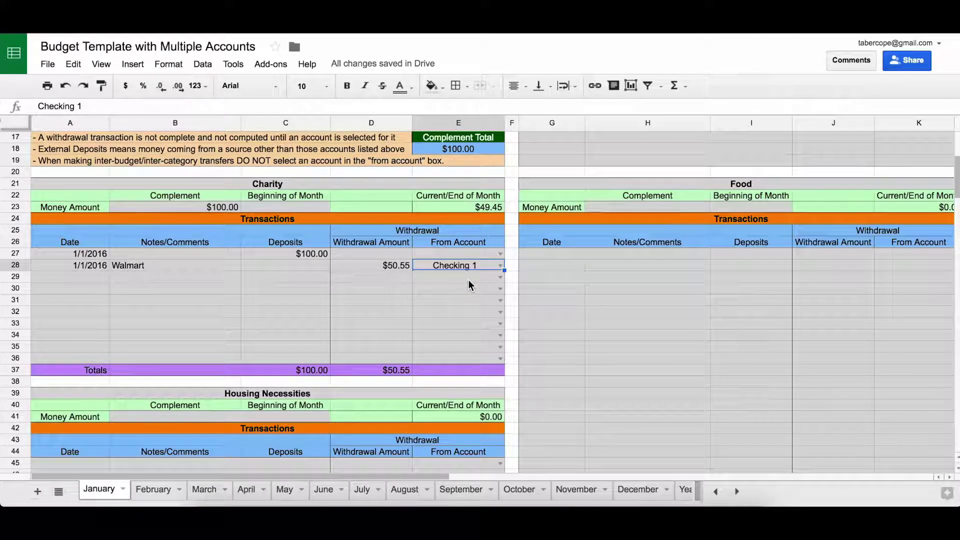
Enter a Walgreens withdrawal of 25 dated 1-3-16 in Charity's third transaction row.
{"action": "left_click", "coordinate": [95, 278]}
{"action": "type", "text": "1"}
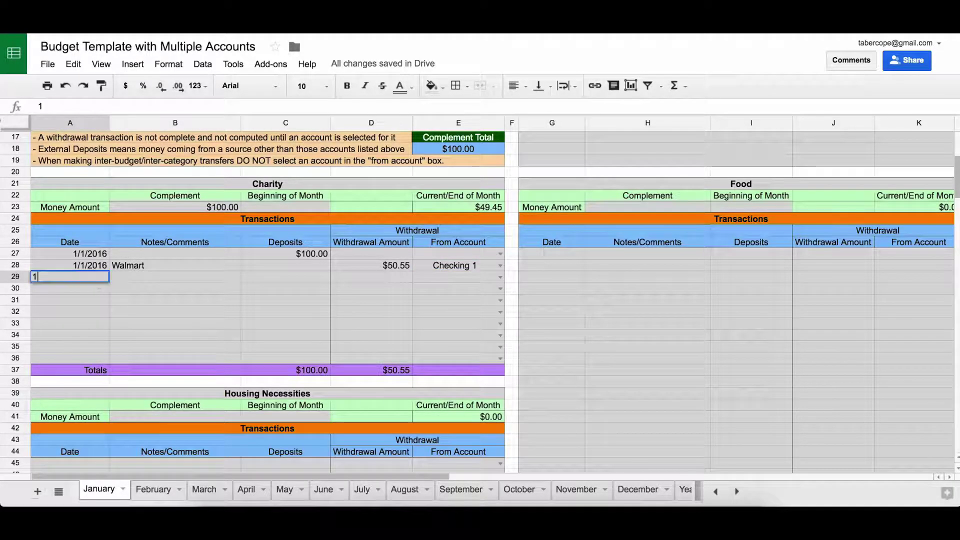
{"action": "type", "text": "-3-1"}
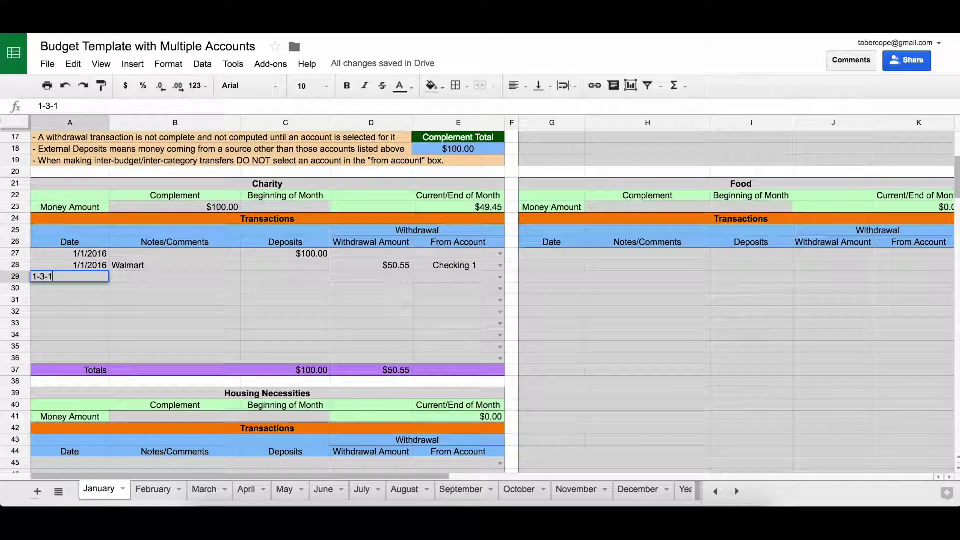
{"action": "type", "text": "6"}
{"action": "key", "text": "Tab"}
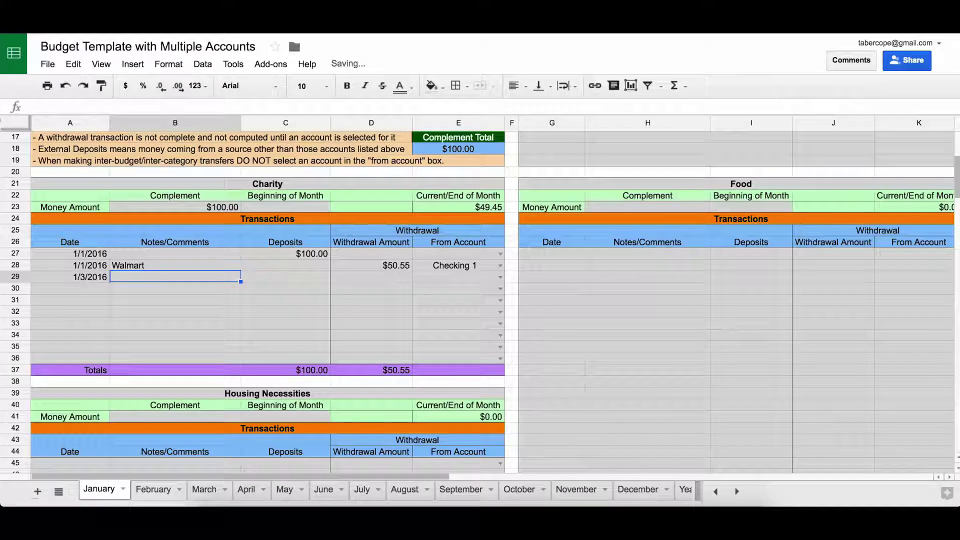
{"action": "type", "text": "Walgreens"}
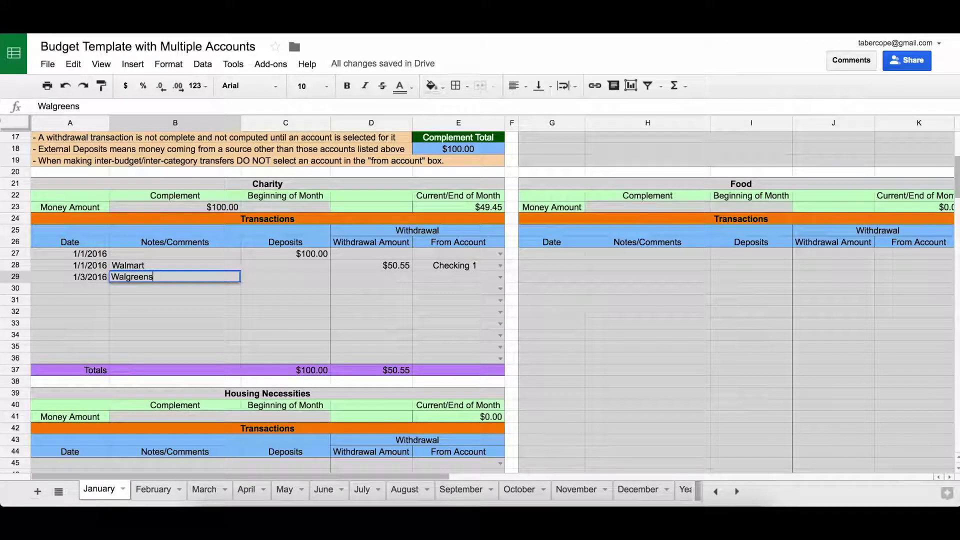
{"action": "key", "text": "Tab"}
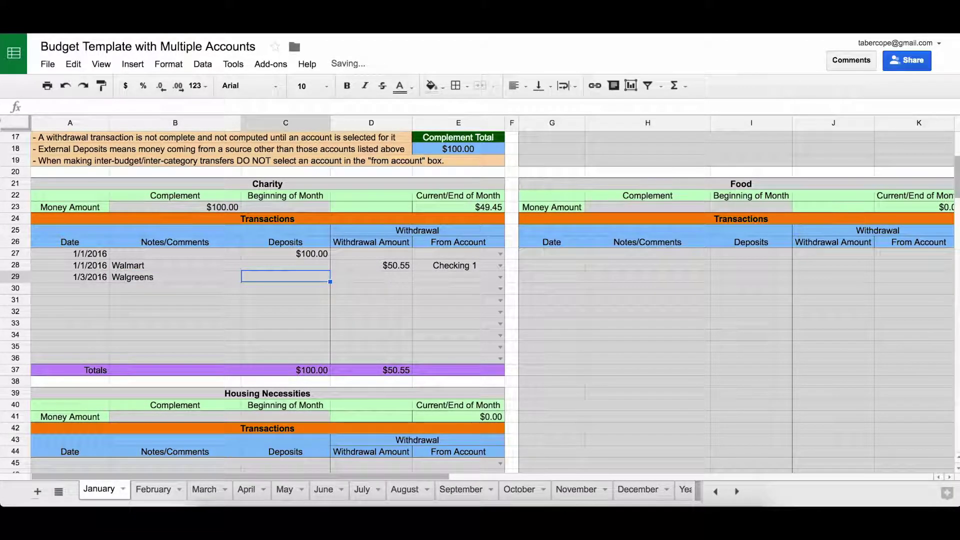
{"action": "key", "text": "Tab"}
{"action": "type", "text": "25"}
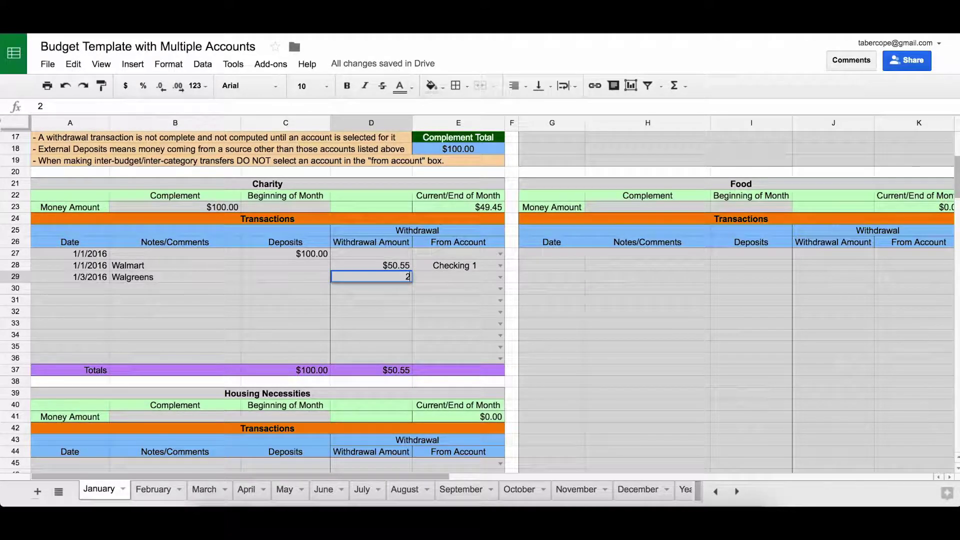
{"action": "key", "text": "Tab"}
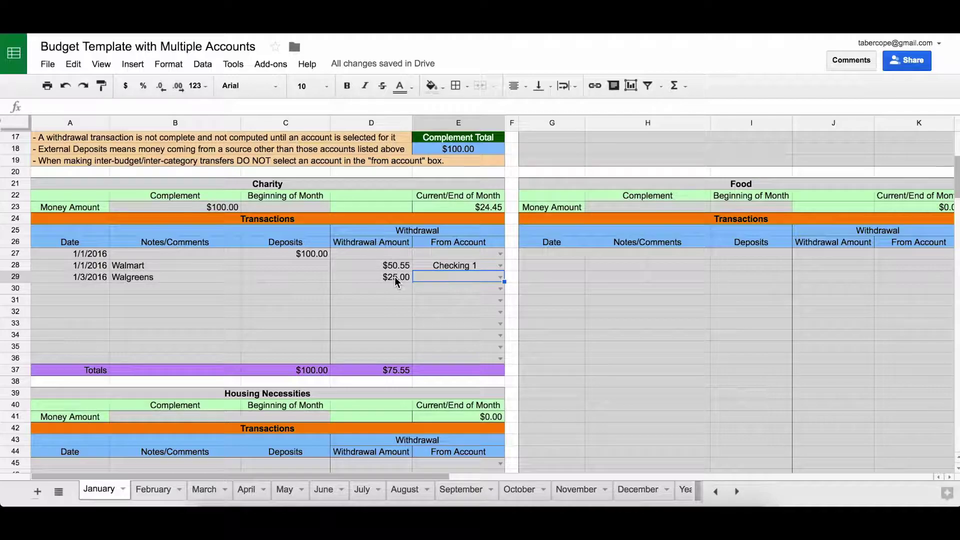
Check Charity's current balance formula and assign the Walgreens withdrawal to the Credit Card 1 account.
{"action": "left_click", "coordinate": [459, 206]}
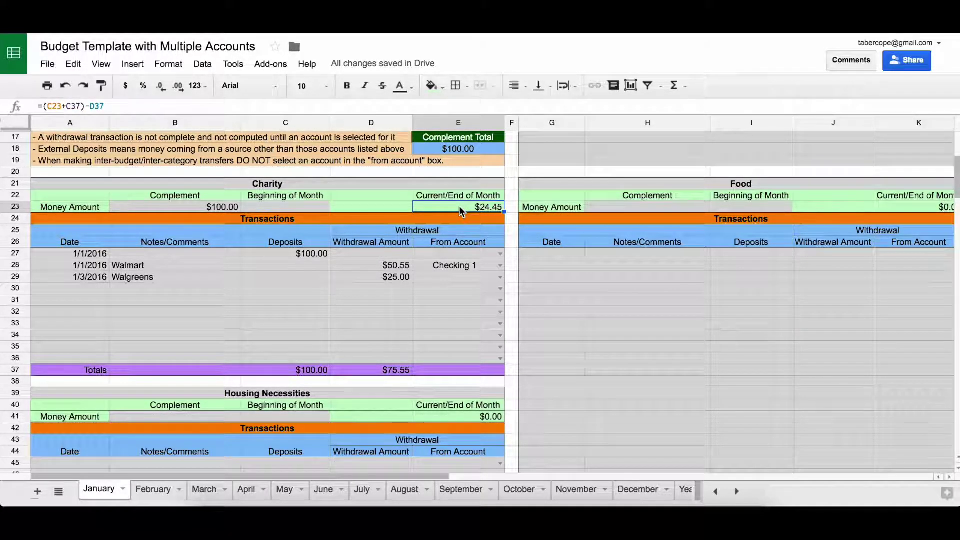
{"action": "left_click", "coordinate": [499, 277]}
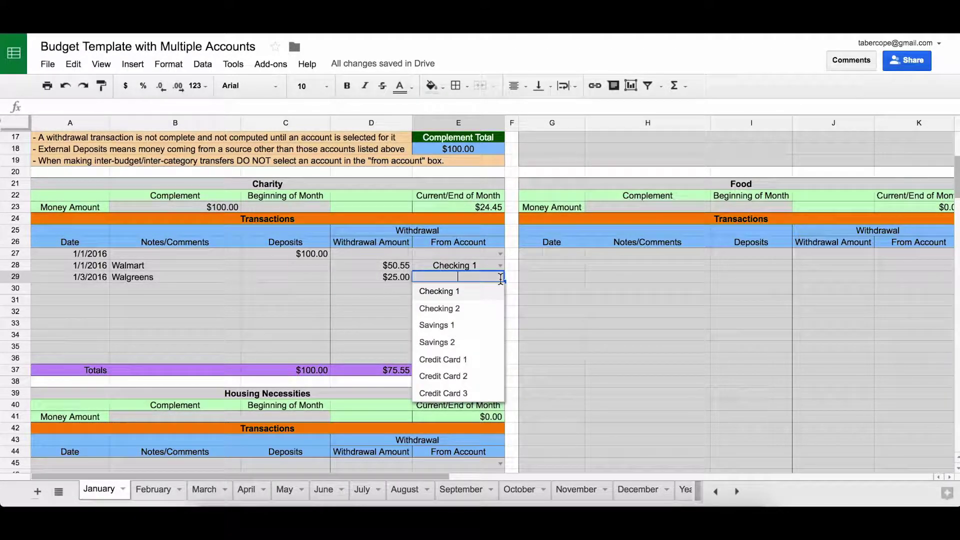
{"action": "left_click", "coordinate": [471, 359]}
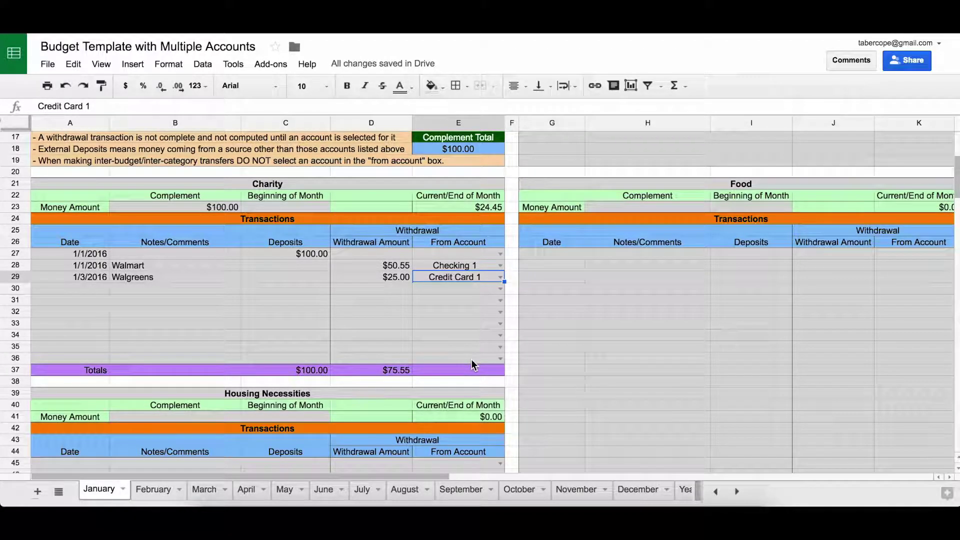
Record a deposit of 50 dated 1-15-16 in Charity's fourth transaction row and check the category's current balance.
{"action": "left_click", "coordinate": [99, 293]}
{"action": "type", "text": "1-15-16"}
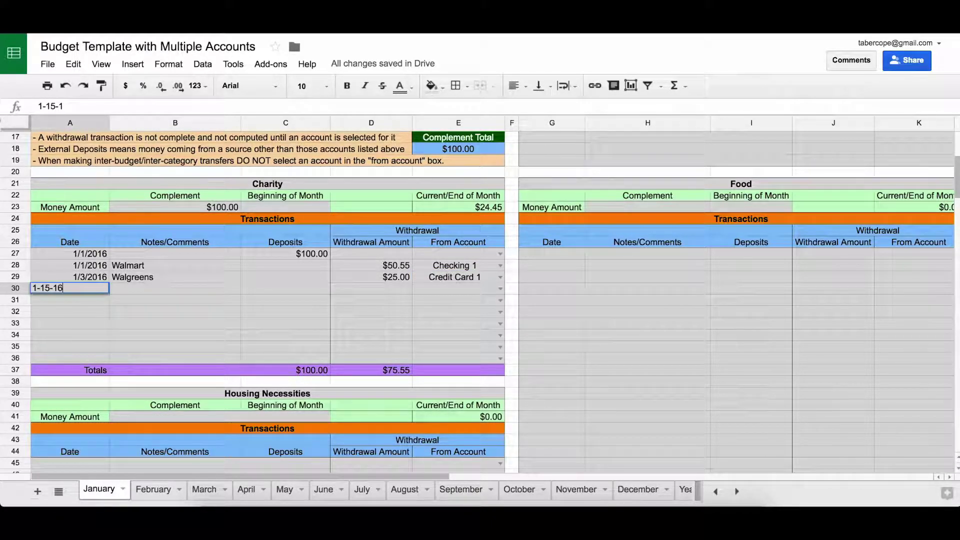
{"action": "key", "text": "Tab"}
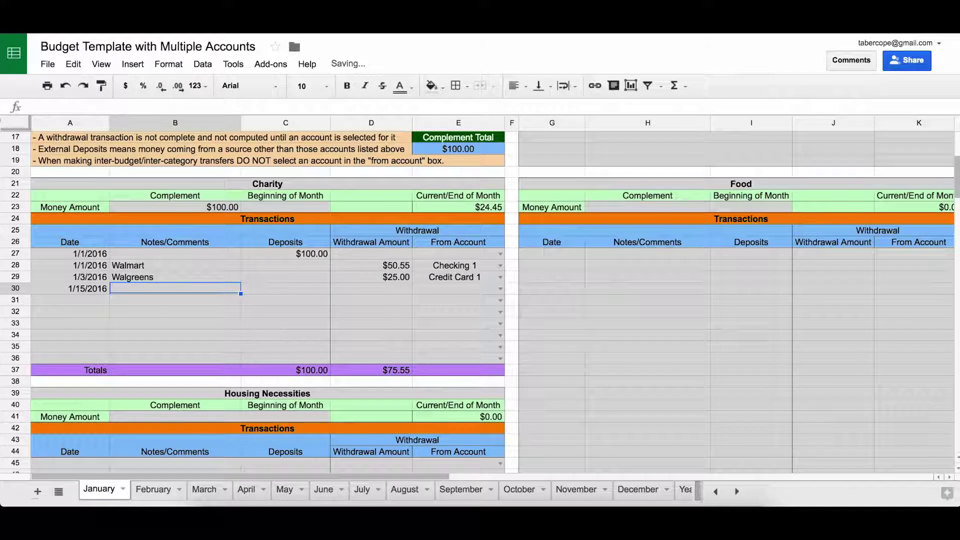
{"action": "left_click", "coordinate": [285, 287]}
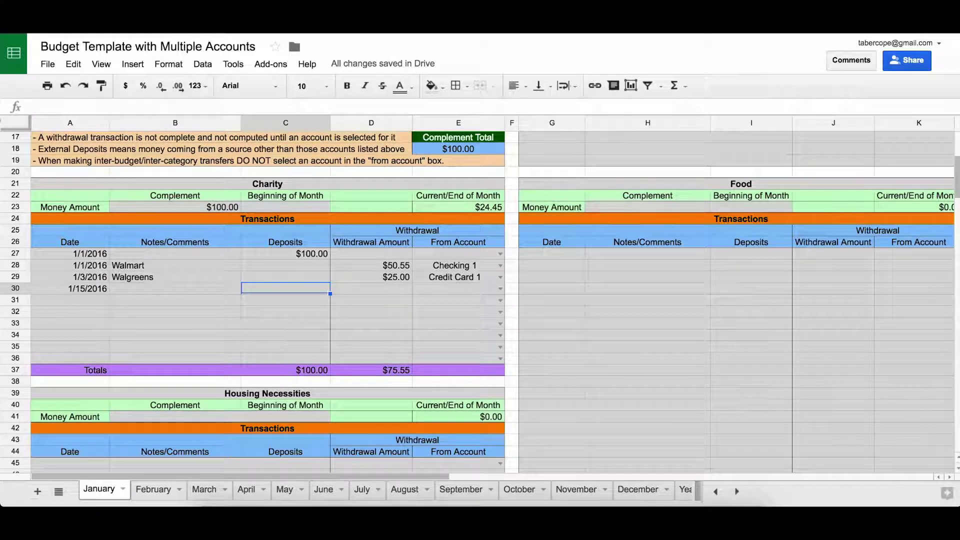
{"action": "type", "text": "50"}
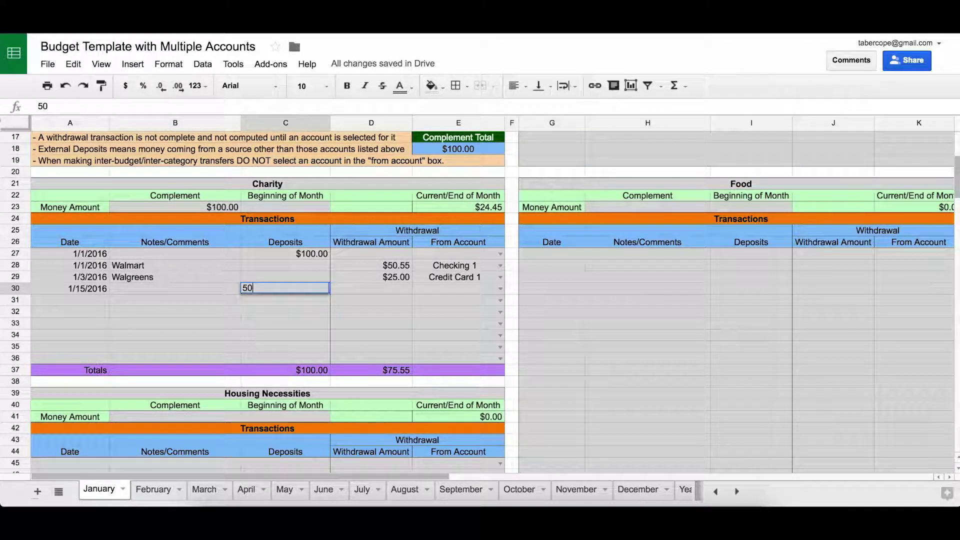
{"action": "key", "text": "Return"}
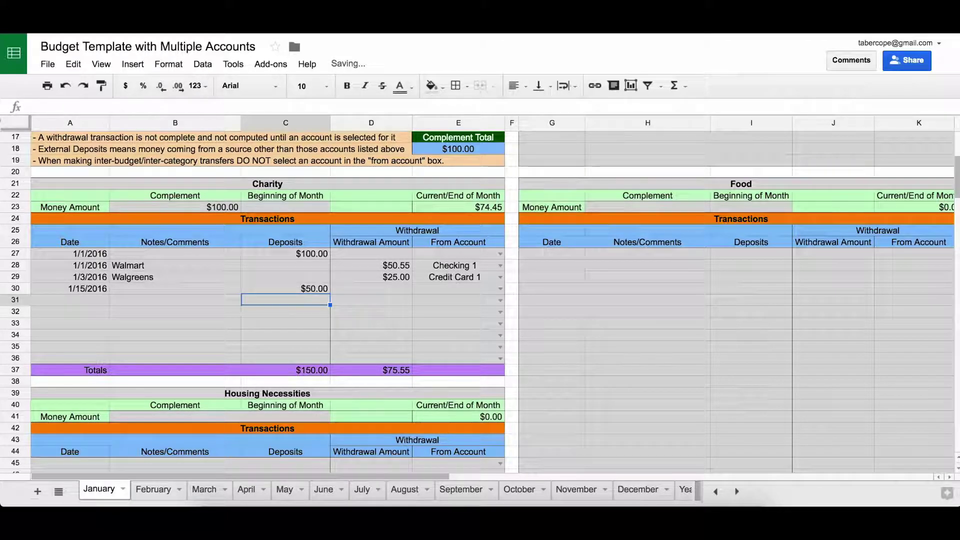
{"action": "left_click", "coordinate": [460, 208]}
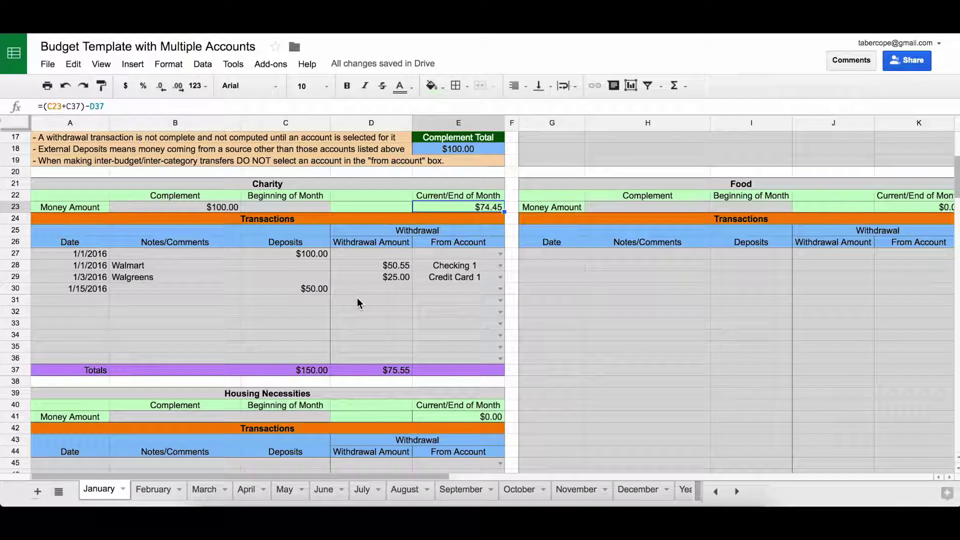
Look through the January category sections below Charity, from Housing Necessities to Clothing and the neighbouring Family Vacation/Family Outing and Go Nuts.
{"action": "scroll", "coordinate": [356, 298], "scroll_direction": "down", "scroll_amount": 3}
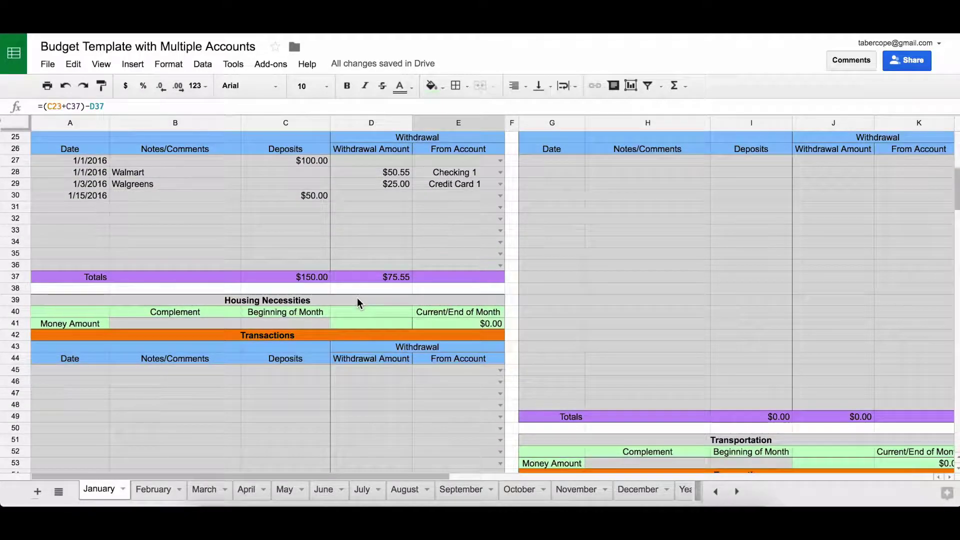
{"action": "scroll", "coordinate": [357, 298], "scroll_direction": "down", "scroll_amount": 2}
{"action": "scroll", "coordinate": [356, 298], "scroll_direction": "up", "scroll_amount": 5}
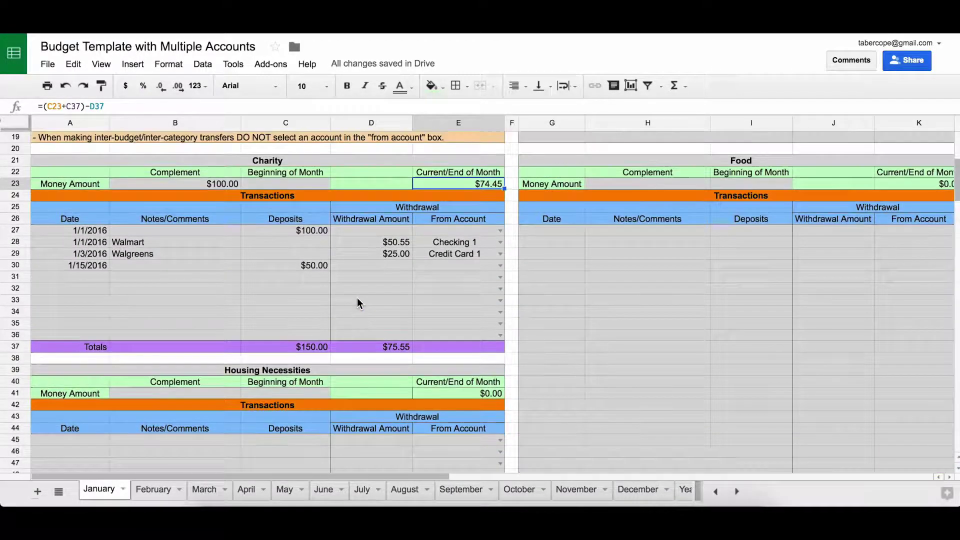
{"action": "scroll", "coordinate": [357, 299], "scroll_direction": "up", "scroll_amount": 1}
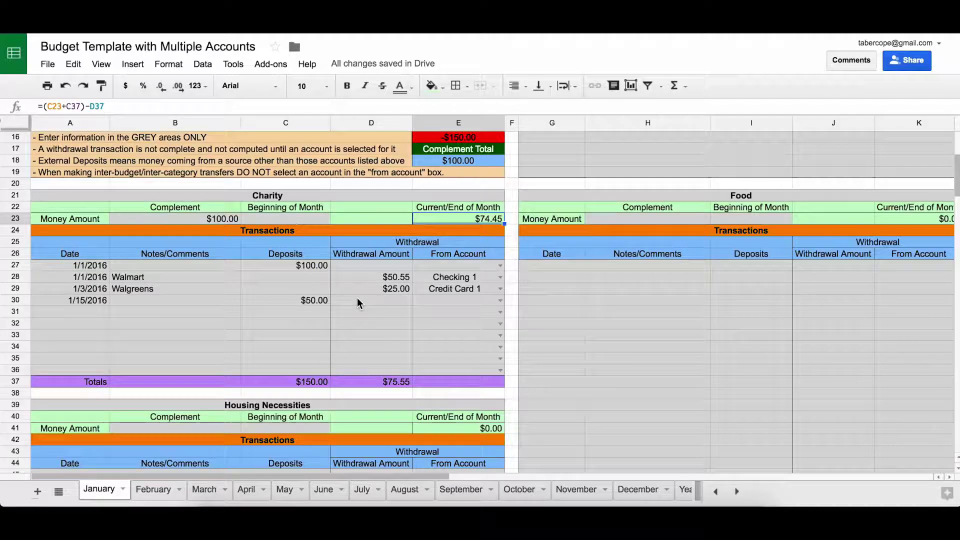
{"action": "scroll", "coordinate": [357, 299], "scroll_direction": "down", "scroll_amount": 2}
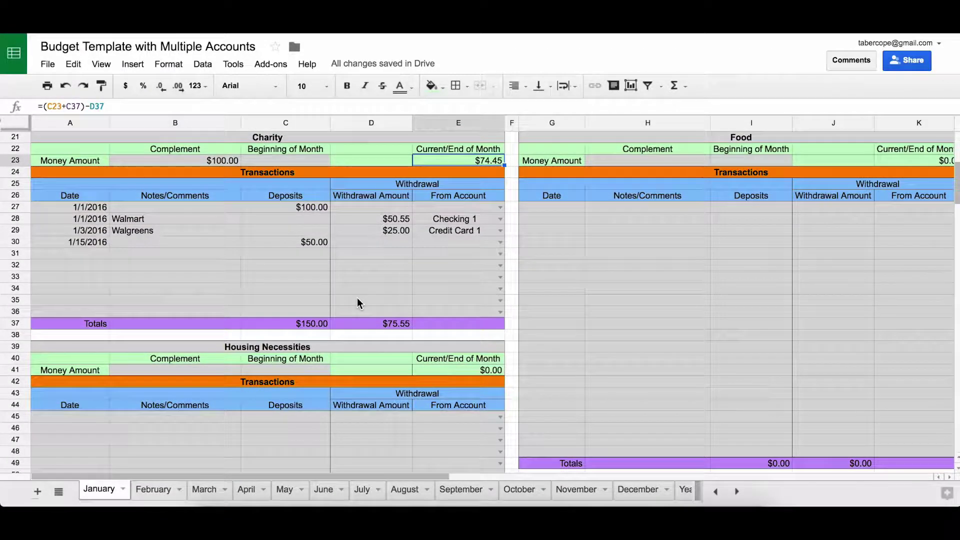
{"action": "scroll", "coordinate": [357, 298], "scroll_direction": "down", "scroll_amount": 4}
{"action": "scroll", "coordinate": [357, 298], "scroll_direction": "down", "scroll_amount": 4}
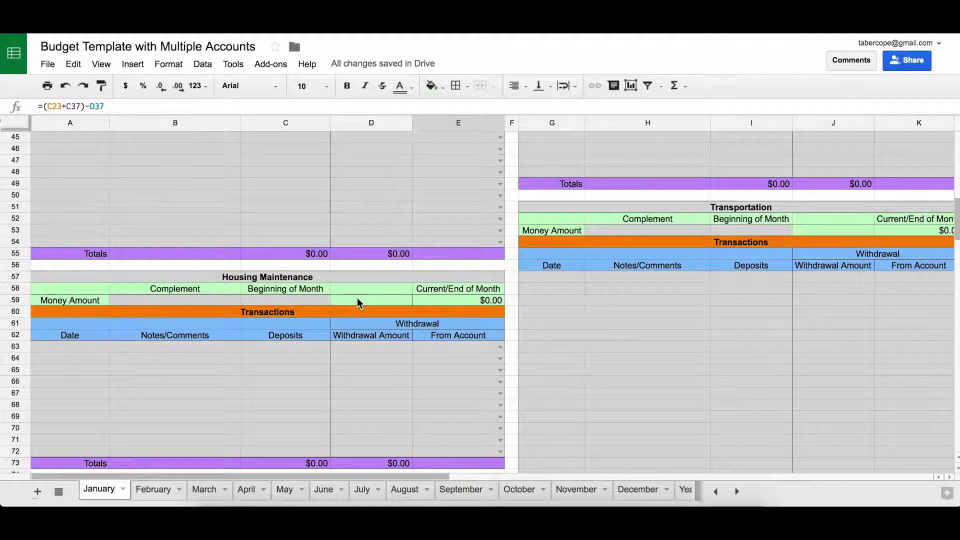
{"action": "scroll", "coordinate": [357, 298], "scroll_direction": "down", "scroll_amount": 5}
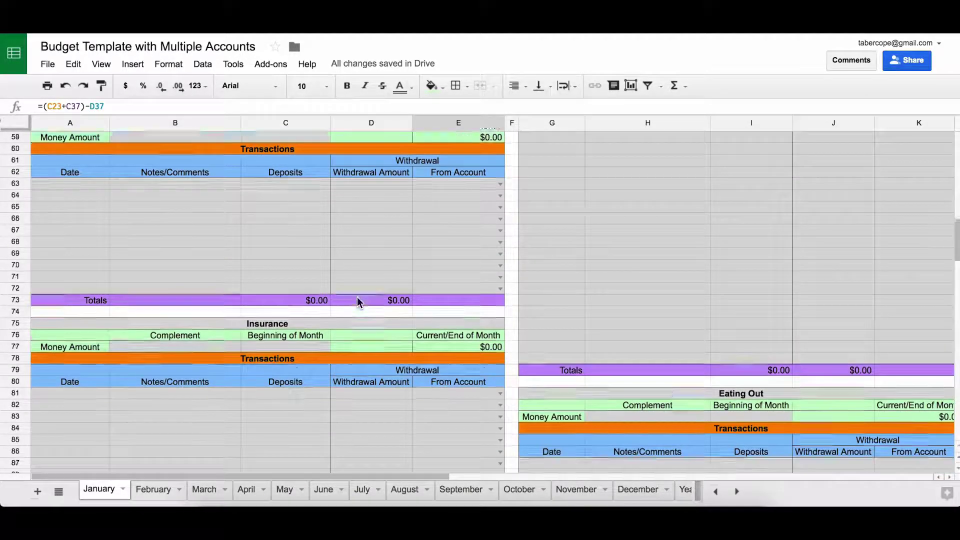
{"action": "scroll", "coordinate": [357, 302], "scroll_direction": "down", "scroll_amount": 6}
{"action": "scroll", "coordinate": [357, 301], "scroll_direction": "down", "scroll_amount": 7}
{"action": "scroll", "coordinate": [357, 301], "scroll_direction": "down", "scroll_amount": 5}
{"action": "scroll", "coordinate": [357, 301], "scroll_direction": "right", "scroll_amount": 3}
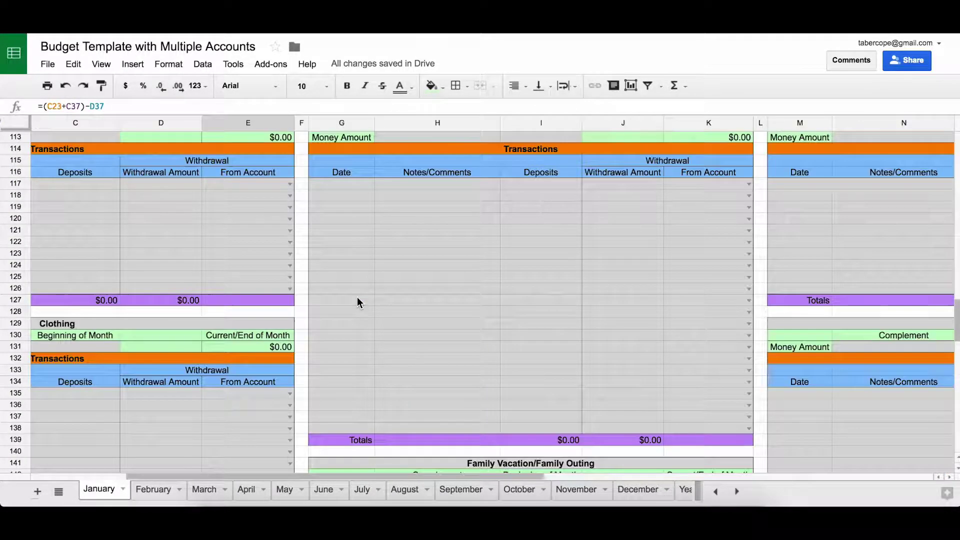
{"action": "scroll", "coordinate": [357, 300], "scroll_direction": "right", "scroll_amount": 2}
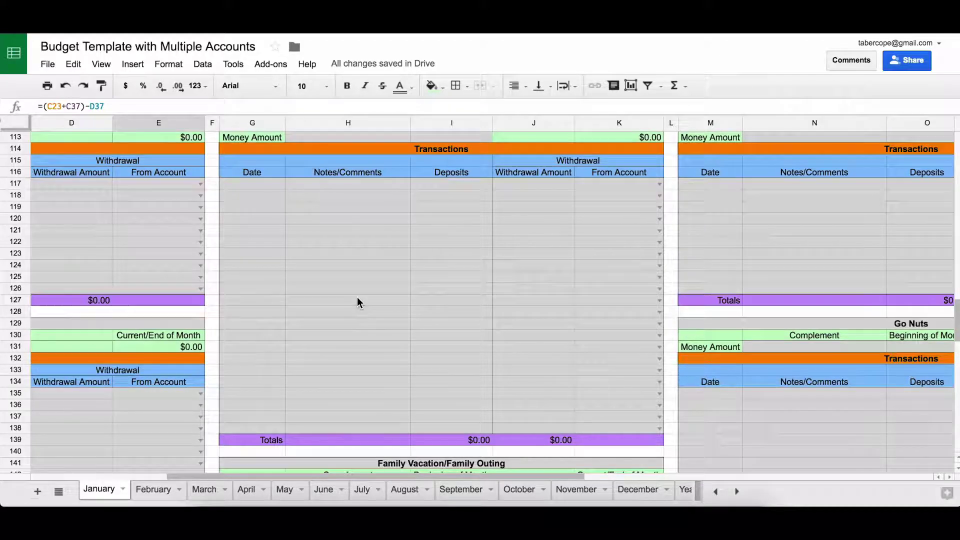
Review the middle column of January categories from Baby/Child back up to Transportation, and inspect the Transportation section's title and transaction rows.
{"action": "scroll", "coordinate": [357, 297], "scroll_direction": "up", "scroll_amount": 2}
{"action": "scroll", "coordinate": [357, 297], "scroll_direction": "left", "scroll_amount": 2}
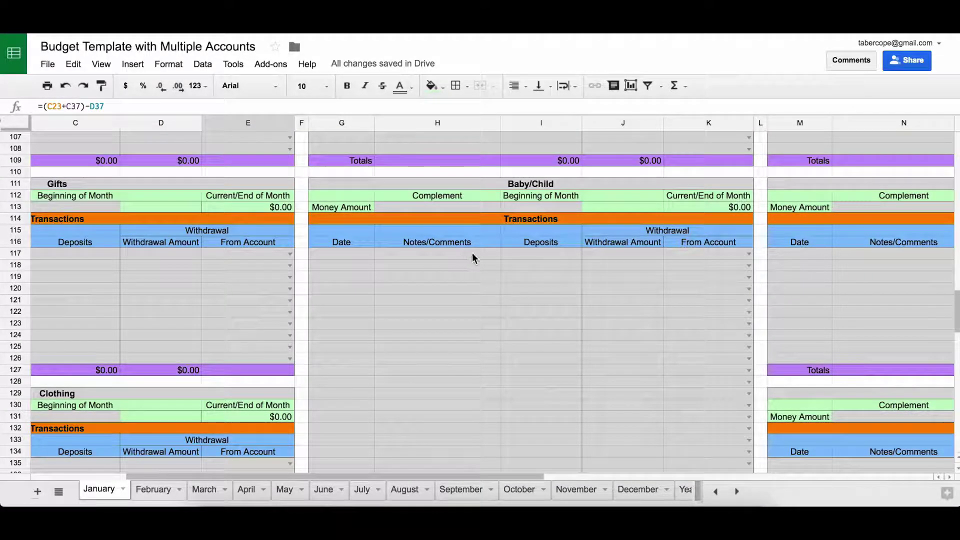
{"action": "scroll", "coordinate": [508, 254], "scroll_direction": "up", "scroll_amount": 4}
{"action": "scroll", "coordinate": [508, 260], "scroll_direction": "up", "scroll_amount": 7}
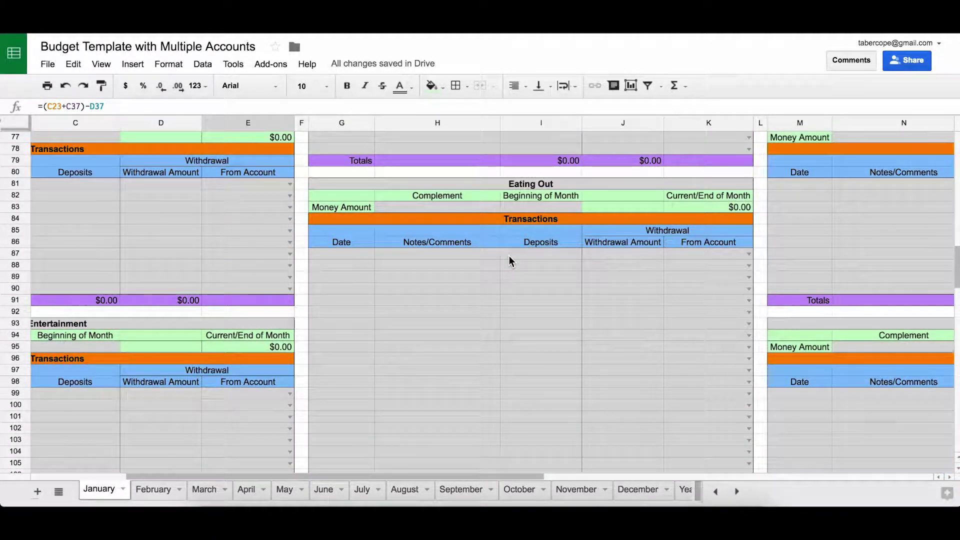
{"action": "scroll", "coordinate": [510, 261], "scroll_direction": "up", "scroll_amount": 9}
{"action": "scroll", "coordinate": [510, 261], "scroll_direction": "left", "scroll_amount": 1}
{"action": "scroll", "coordinate": [509, 261], "scroll_direction": "up", "scroll_amount": 1}
{"action": "scroll", "coordinate": [508, 260], "scroll_direction": "right", "scroll_amount": 3}
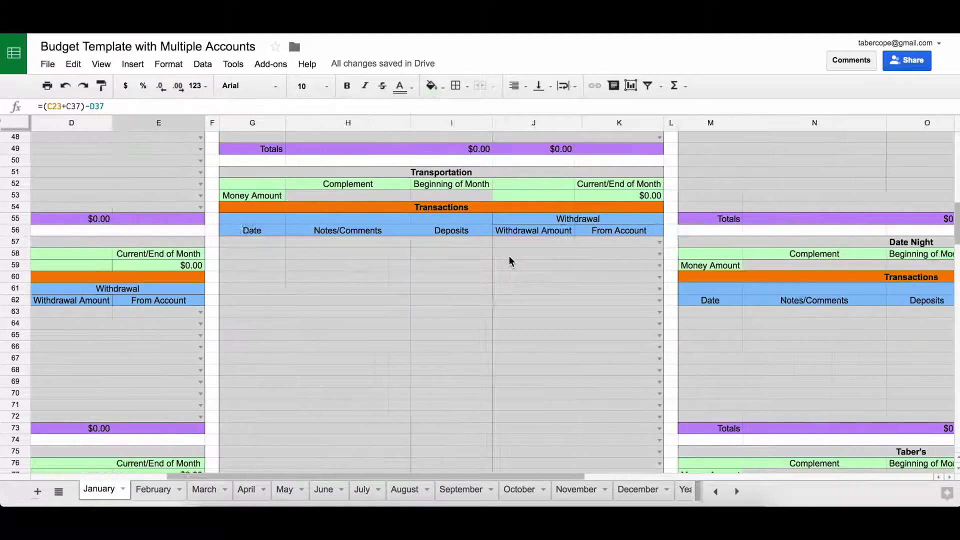
{"action": "scroll", "coordinate": [508, 260], "scroll_direction": "left", "scroll_amount": 1}
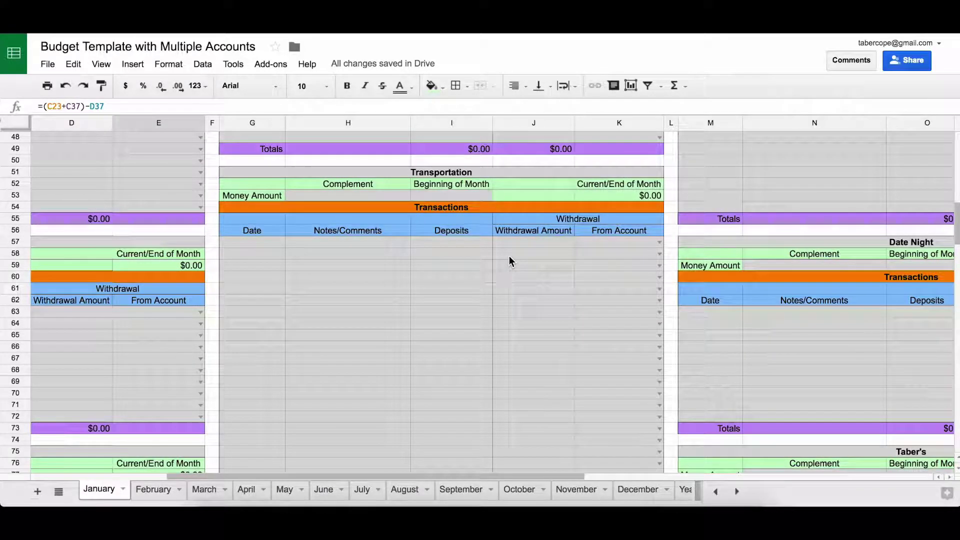
{"action": "left_click", "coordinate": [500, 172]}
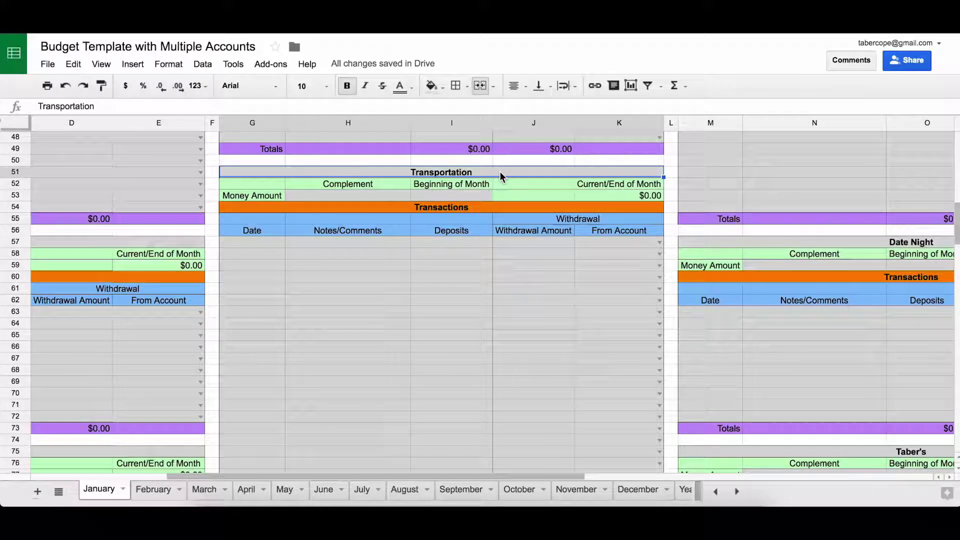
{"action": "scroll", "coordinate": [492, 361], "scroll_direction": "down", "scroll_amount": 3}
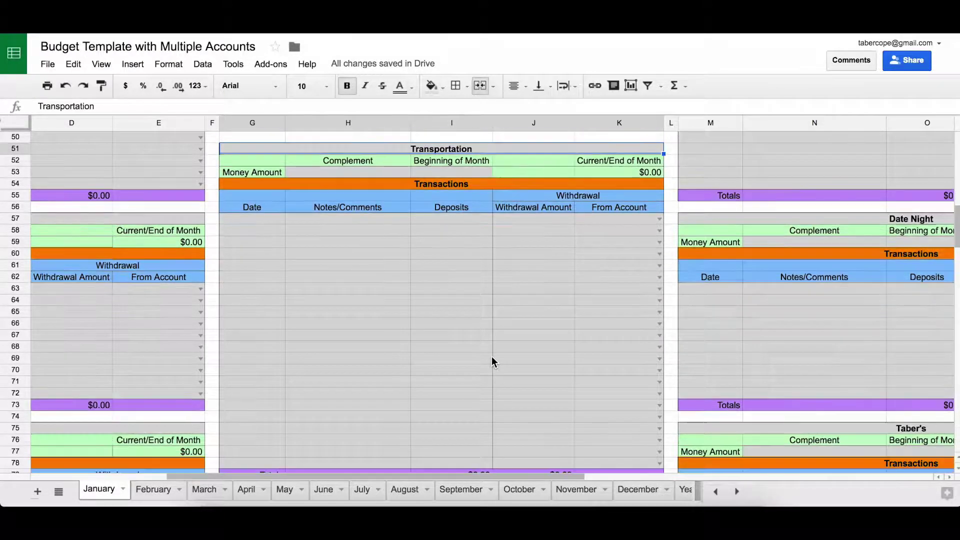
Examine the Food, Emergency Savings and Toileteries/Beauty Care sections and return to the Charity transactions.
{"action": "scroll", "coordinate": [491, 359], "scroll_direction": "up", "scroll_amount": 10}
{"action": "scroll", "coordinate": [492, 359], "scroll_direction": "up", "scroll_amount": 5}
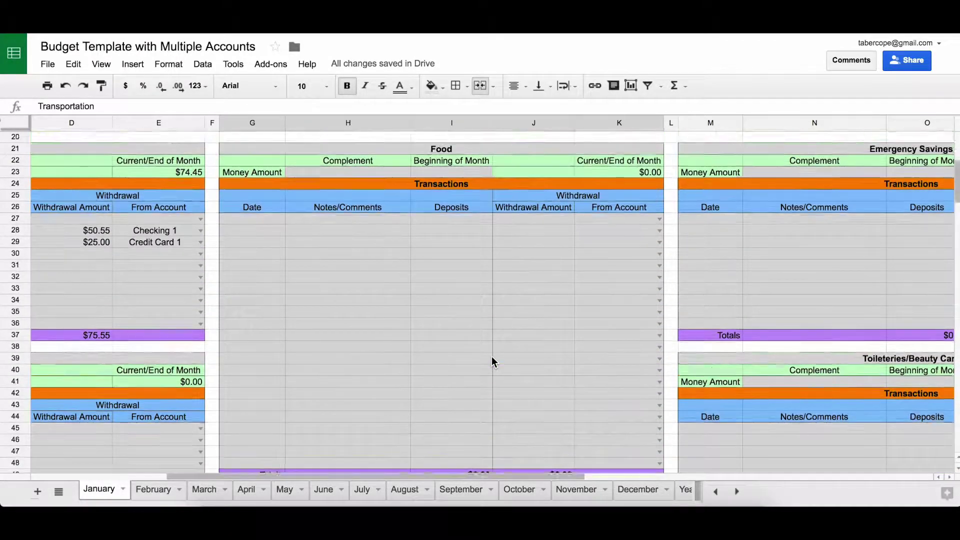
{"action": "scroll", "coordinate": [492, 359], "scroll_direction": "down", "scroll_amount": 2}
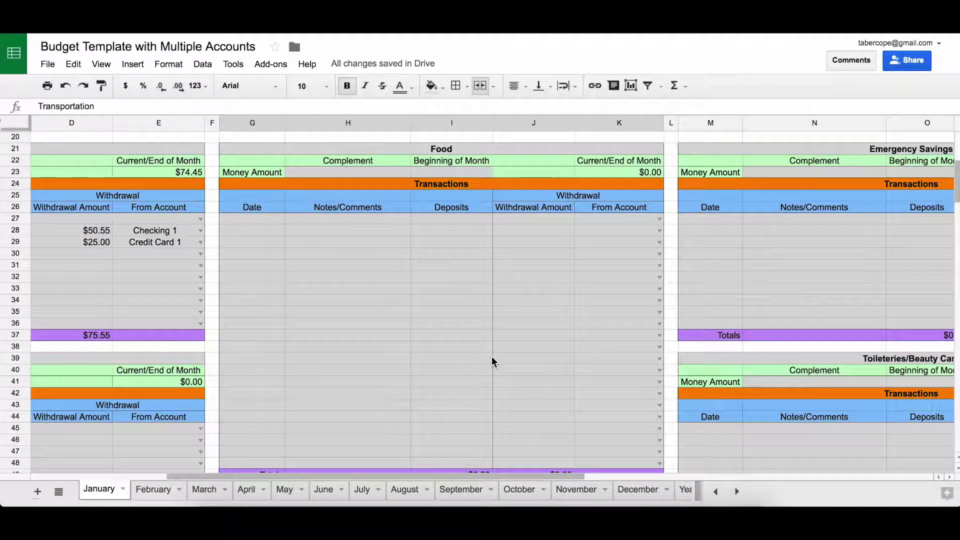
{"action": "scroll", "coordinate": [491, 360], "scroll_direction": "right", "scroll_amount": 5}
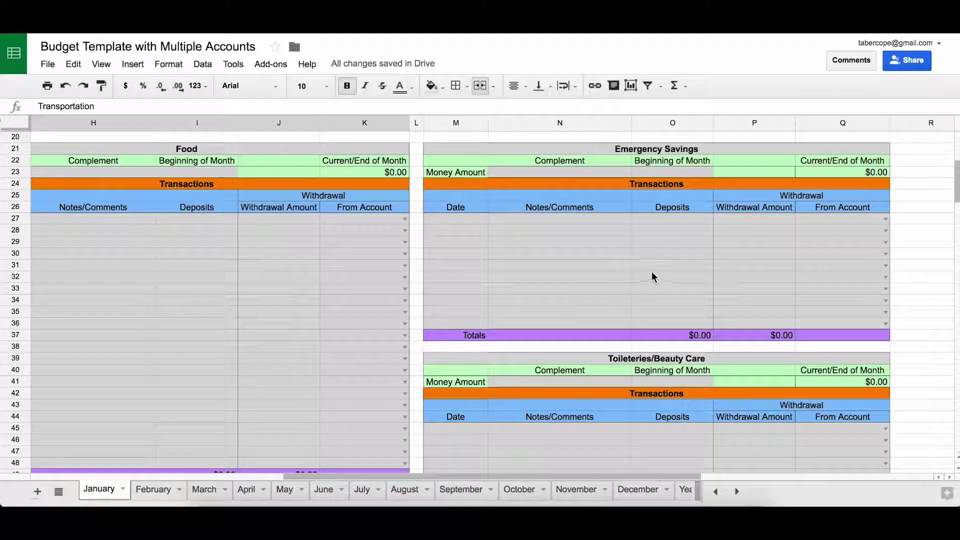
{"action": "scroll", "coordinate": [675, 272], "scroll_direction": "down", "scroll_amount": 2}
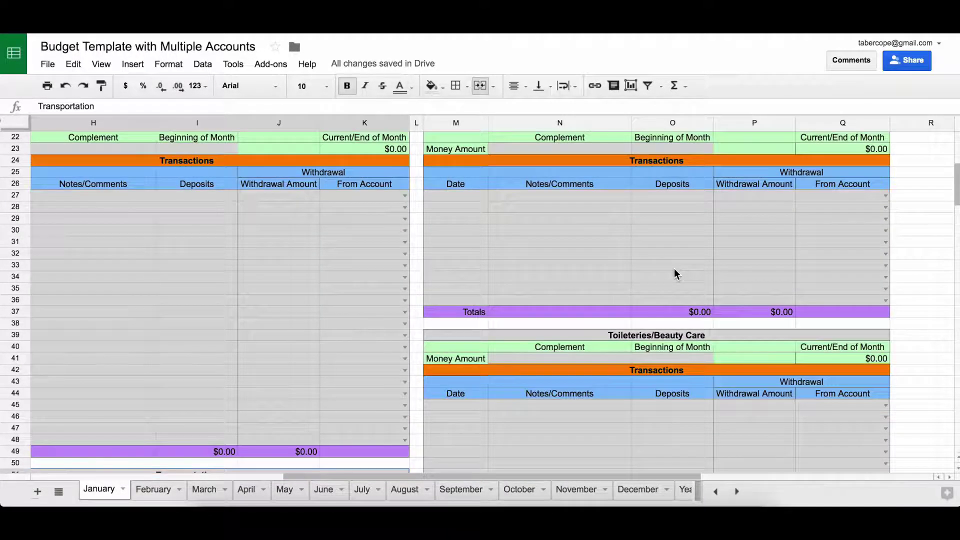
{"action": "scroll", "coordinate": [673, 273], "scroll_direction": "left", "scroll_amount": 8}
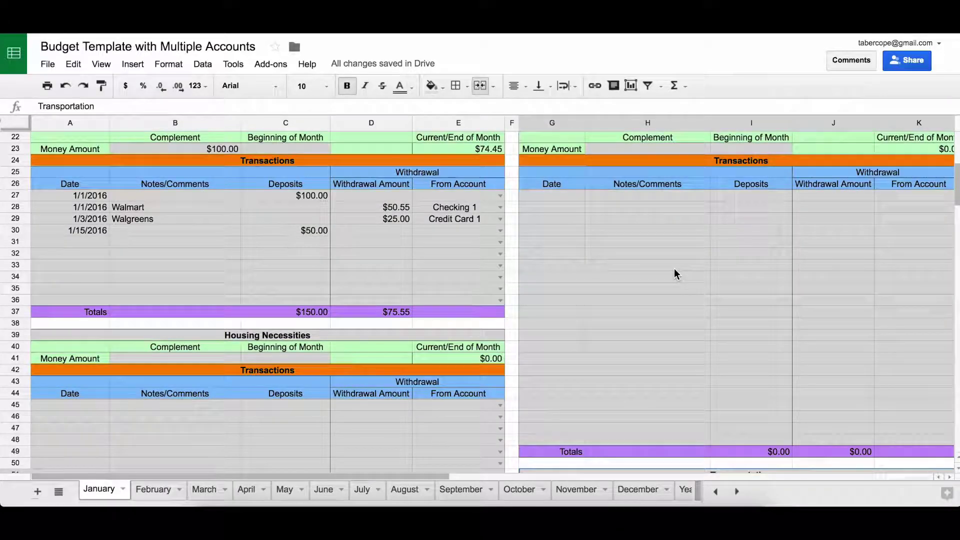
Look through the third column of January categories, from Emergency Savings and Toileteries/Beauty Care through Date Night and the personal sections to Decoration/Furniture.
{"action": "scroll", "coordinate": [674, 270], "scroll_direction": "right", "scroll_amount": 8}
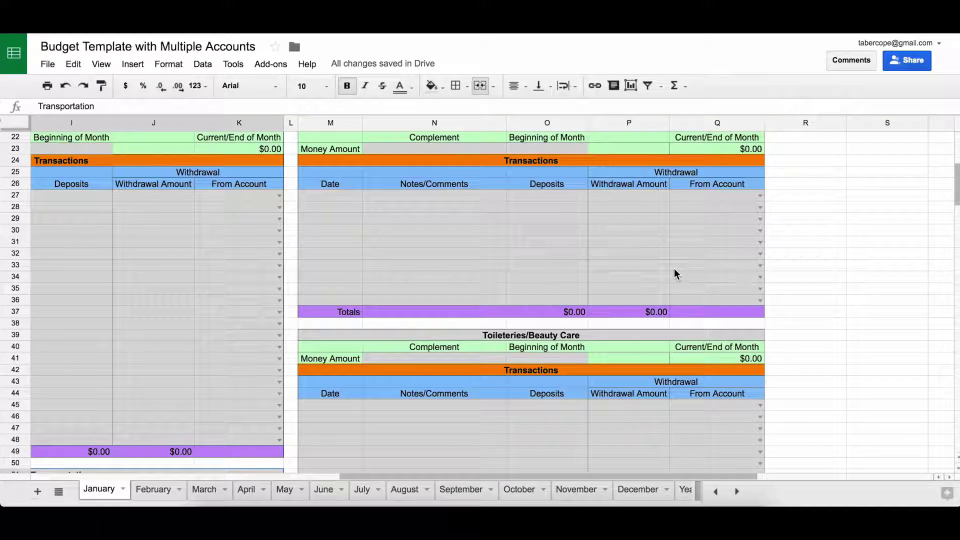
{"action": "scroll", "coordinate": [674, 273], "scroll_direction": "up", "scroll_amount": 1}
{"action": "scroll", "coordinate": [674, 273], "scroll_direction": "down", "scroll_amount": 4}
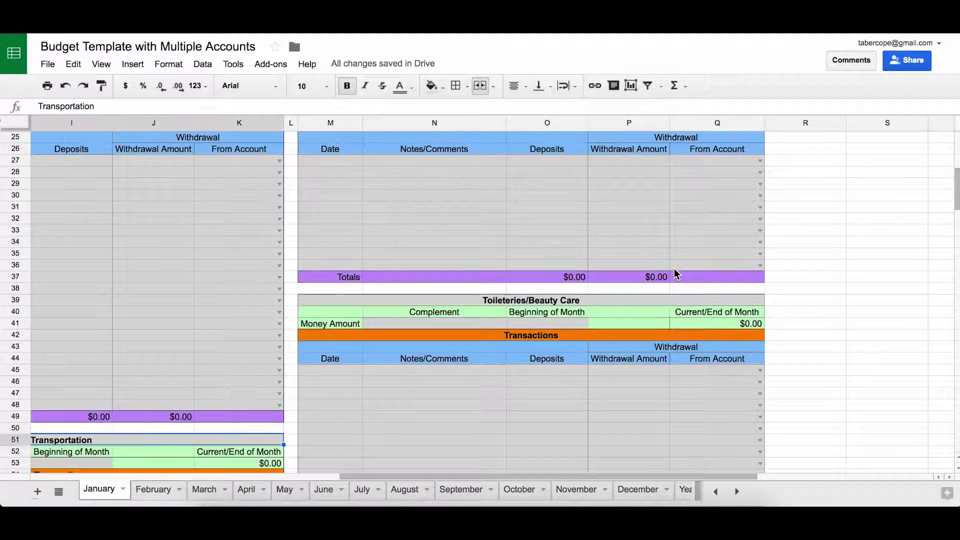
{"action": "scroll", "coordinate": [674, 274], "scroll_direction": "down", "scroll_amount": 5}
{"action": "scroll", "coordinate": [674, 274], "scroll_direction": "right", "scroll_amount": 3}
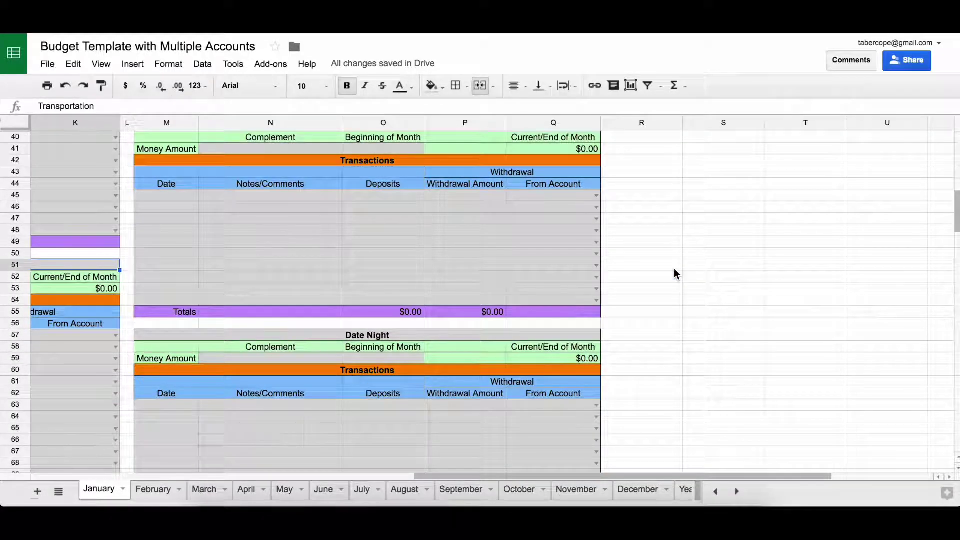
{"action": "scroll", "coordinate": [674, 273], "scroll_direction": "left", "scroll_amount": 2}
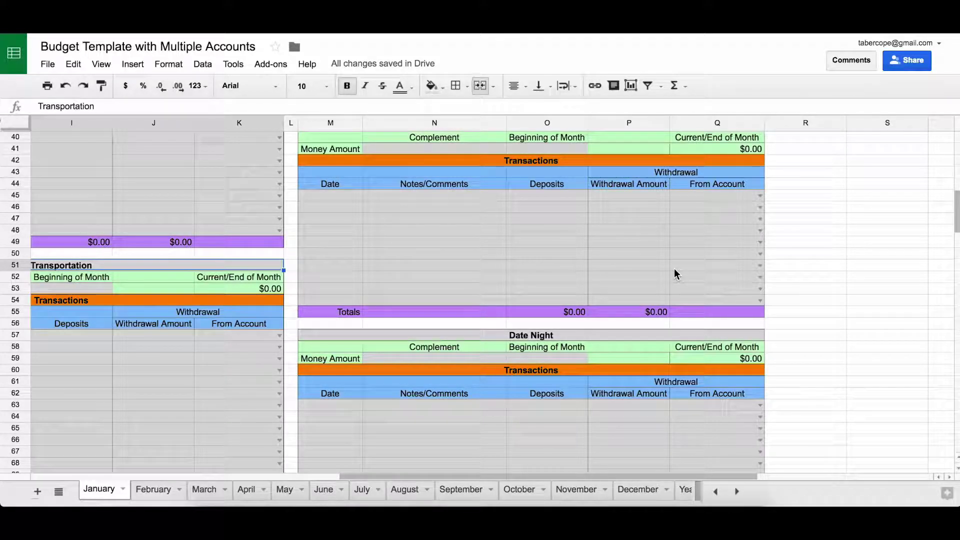
{"action": "scroll", "coordinate": [676, 274], "scroll_direction": "down", "scroll_amount": 5}
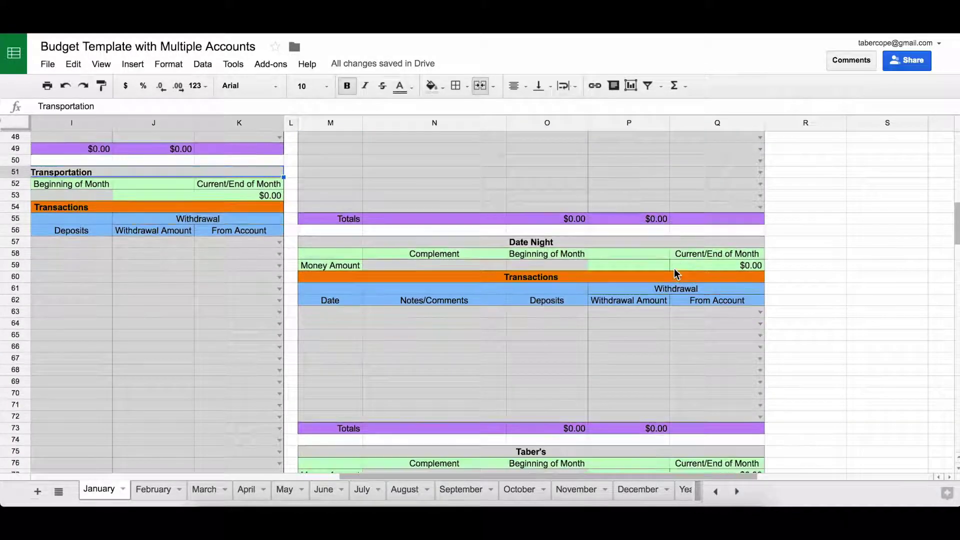
{"action": "scroll", "coordinate": [676, 274], "scroll_direction": "down", "scroll_amount": 4}
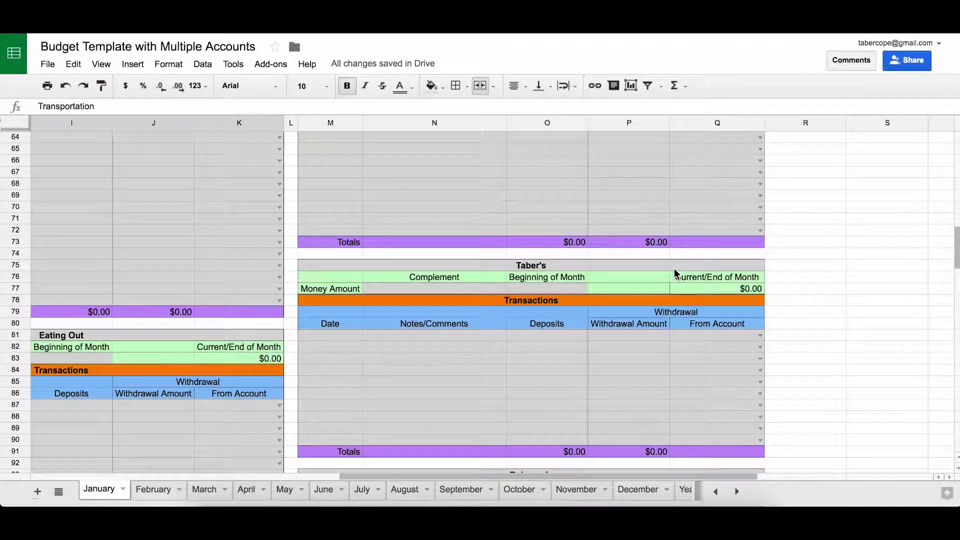
{"action": "scroll", "coordinate": [675, 274], "scroll_direction": "down", "scroll_amount": 3}
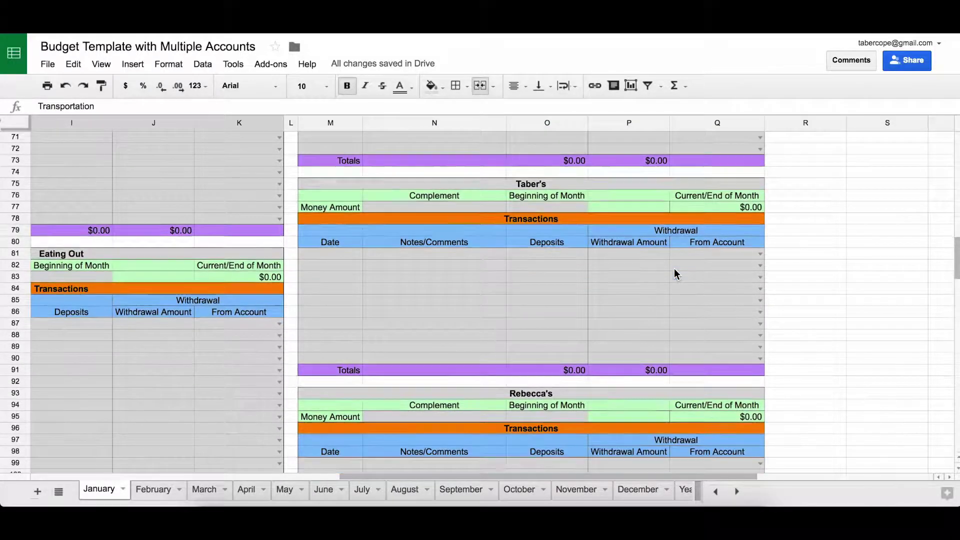
{"action": "scroll", "coordinate": [676, 274], "scroll_direction": "down", "scroll_amount": 3}
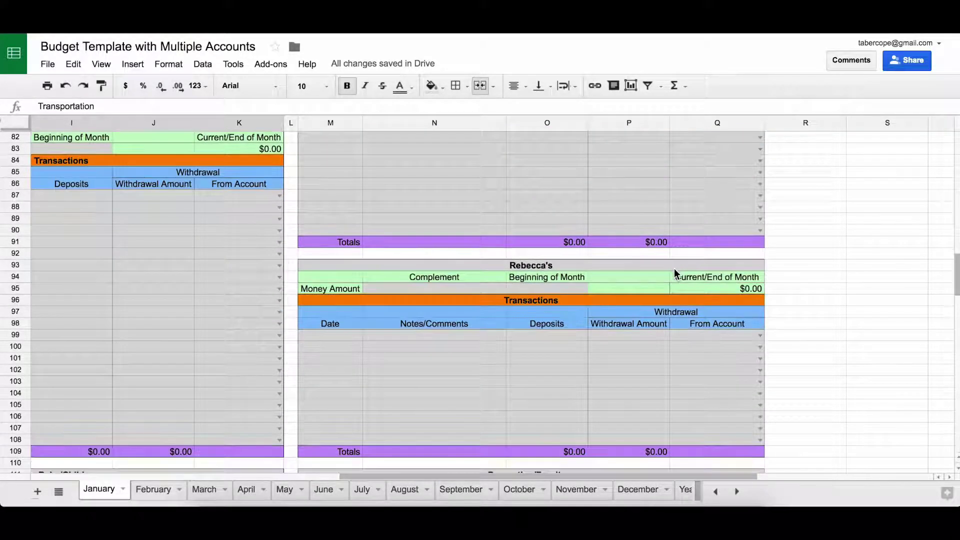
{"action": "scroll", "coordinate": [676, 274], "scroll_direction": "down", "scroll_amount": 2}
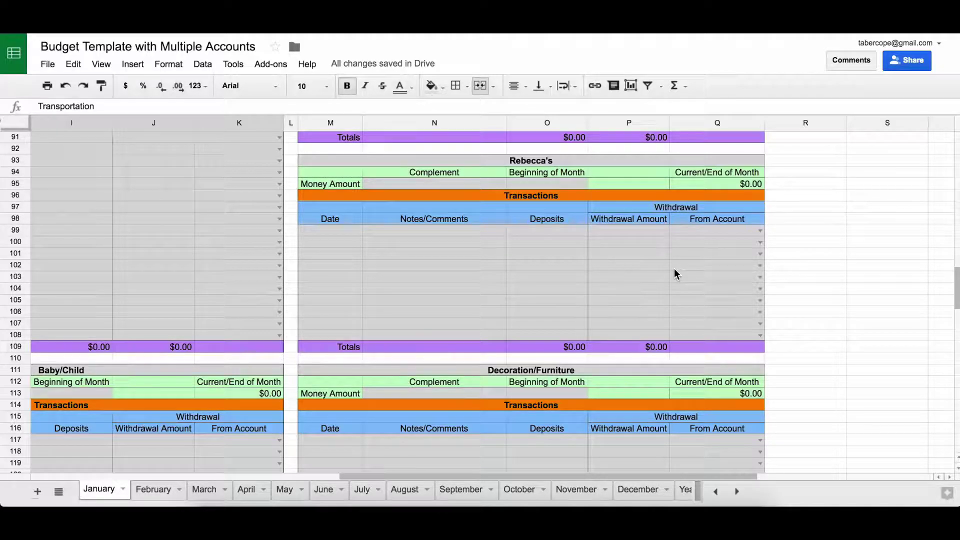
Review the middle column of January categories from Eating Out up through Transportation to Food.
{"action": "scroll", "coordinate": [676, 273], "scroll_direction": "up", "scroll_amount": 5}
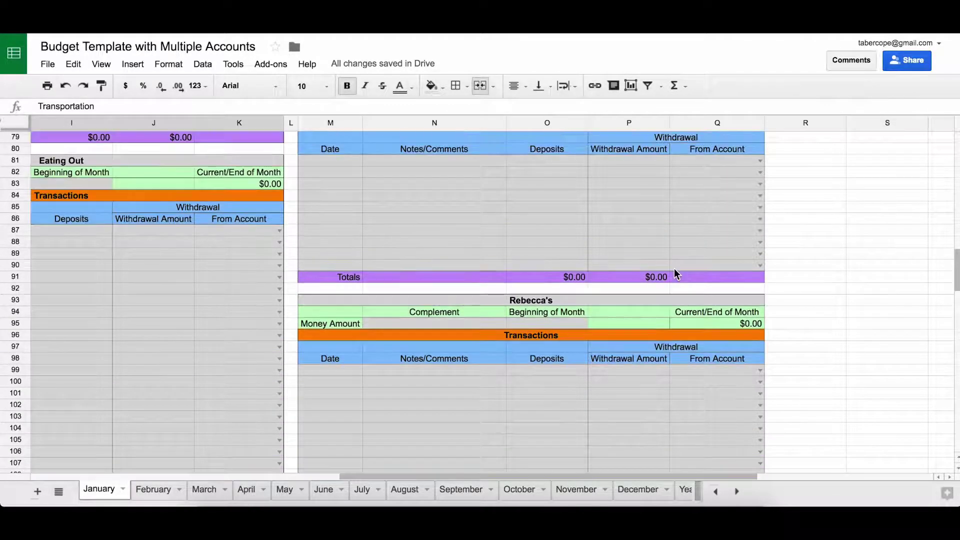
{"action": "scroll", "coordinate": [675, 273], "scroll_direction": "left", "scroll_amount": 10}
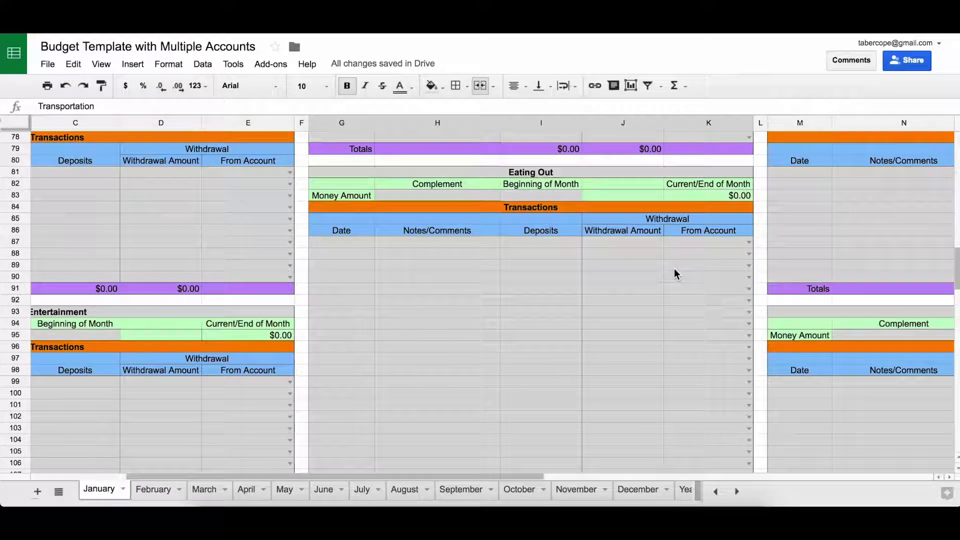
{"action": "scroll", "coordinate": [674, 270], "scroll_direction": "up", "scroll_amount": 6}
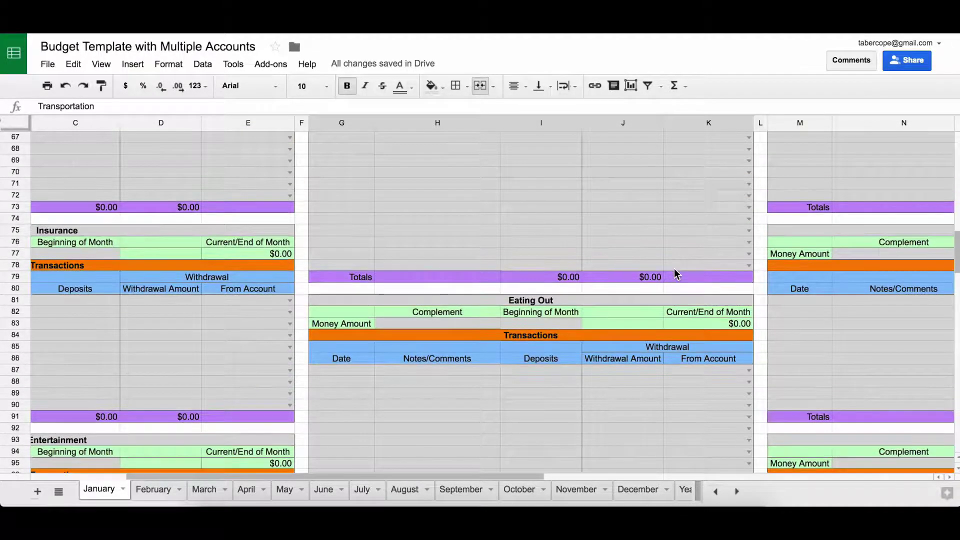
{"action": "scroll", "coordinate": [674, 268], "scroll_direction": "up", "scroll_amount": 5}
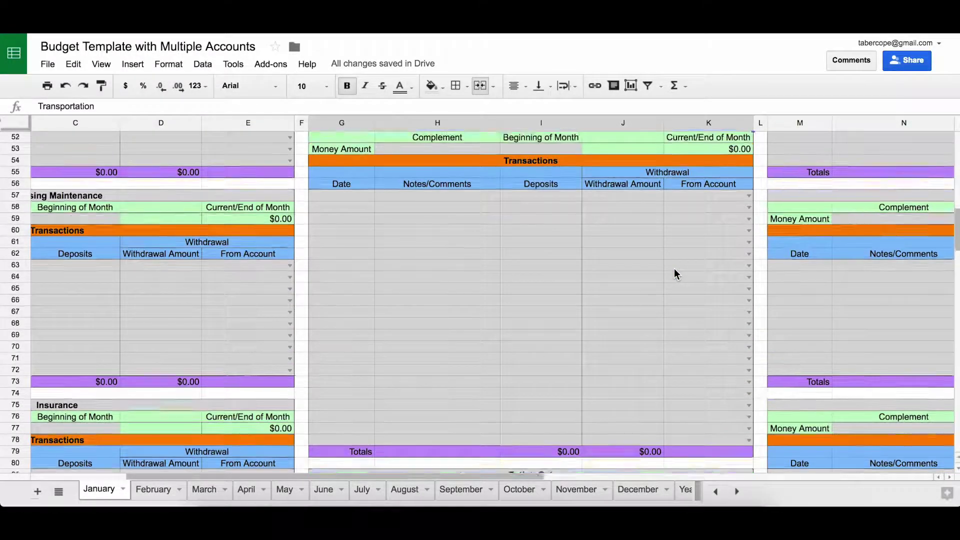
{"action": "scroll", "coordinate": [674, 273], "scroll_direction": "up", "scroll_amount": 6}
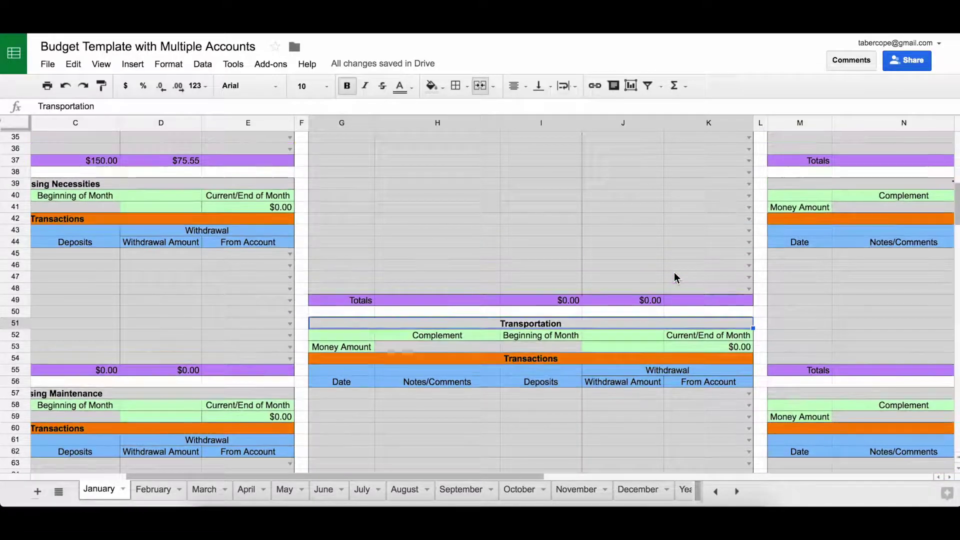
{"action": "scroll", "coordinate": [674, 273], "scroll_direction": "up", "scroll_amount": 4}
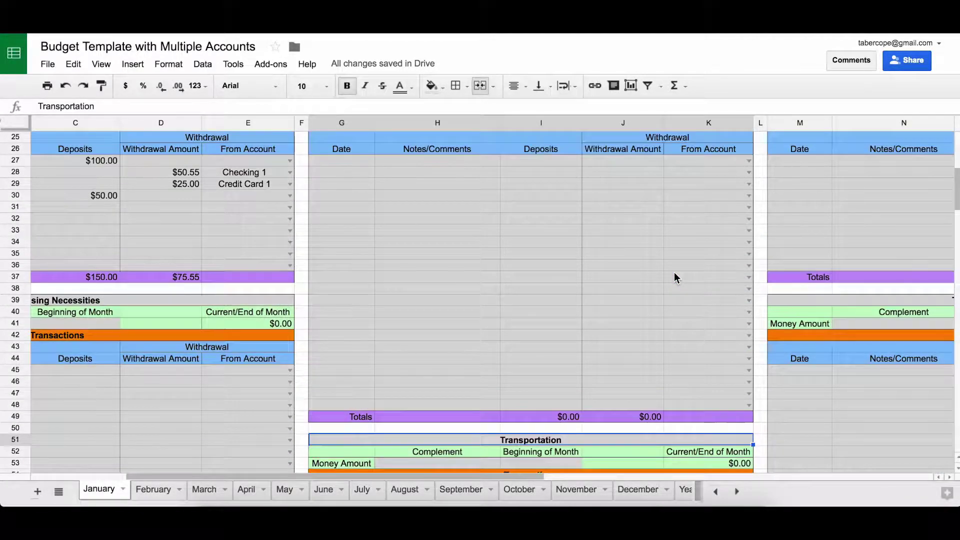
{"action": "scroll", "coordinate": [673, 278], "scroll_direction": "up", "scroll_amount": 2}
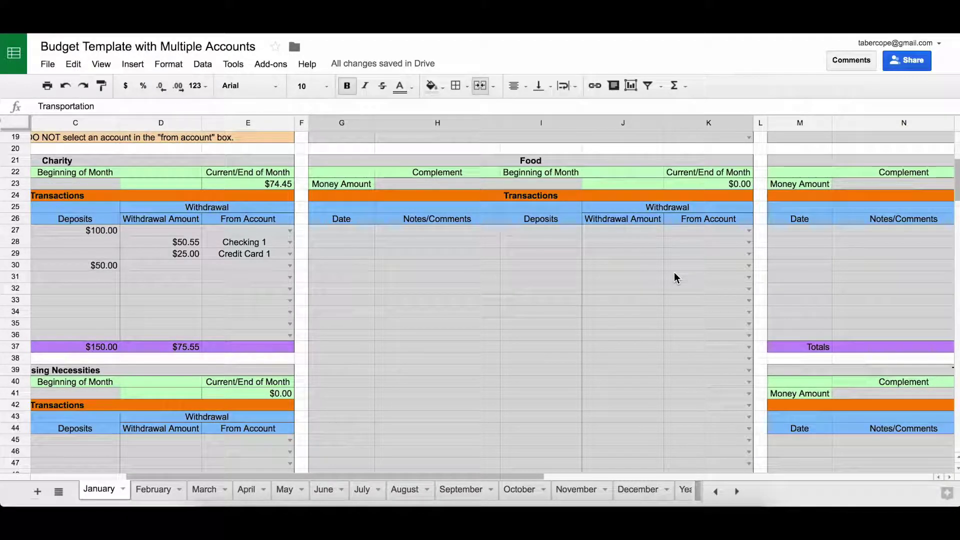
Compare the Food and Toileteries/Beauty Care sections, selecting each section's title cell in turn.
{"action": "scroll", "coordinate": [674, 273], "scroll_direction": "right", "scroll_amount": 5}
{"action": "scroll", "coordinate": [674, 273], "scroll_direction": "right", "scroll_amount": 2}
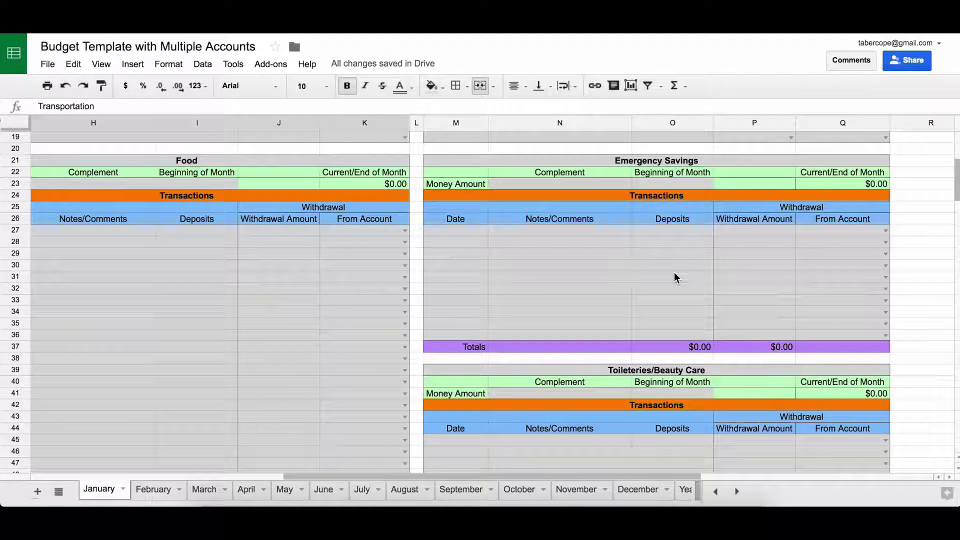
{"action": "left_click", "coordinate": [318, 160]}
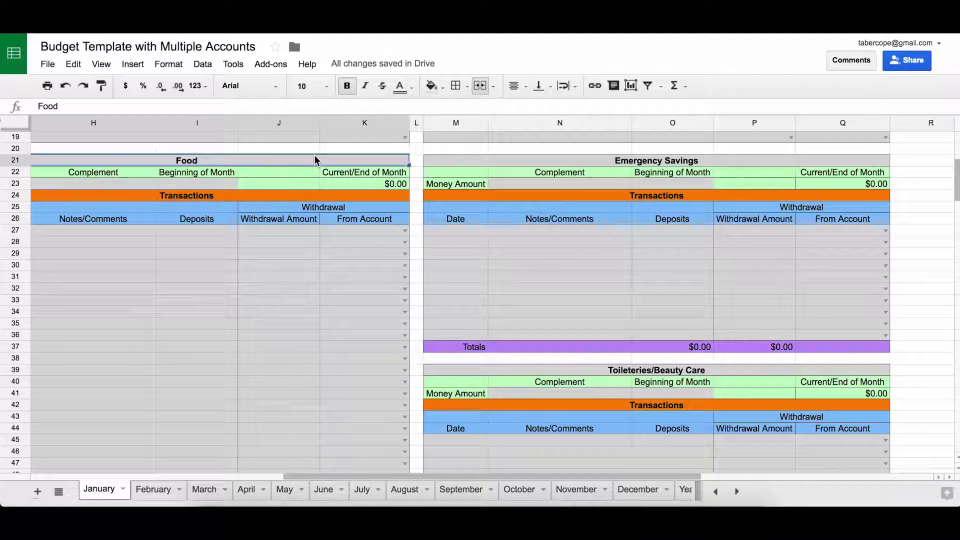
{"action": "left_click", "coordinate": [563, 370]}
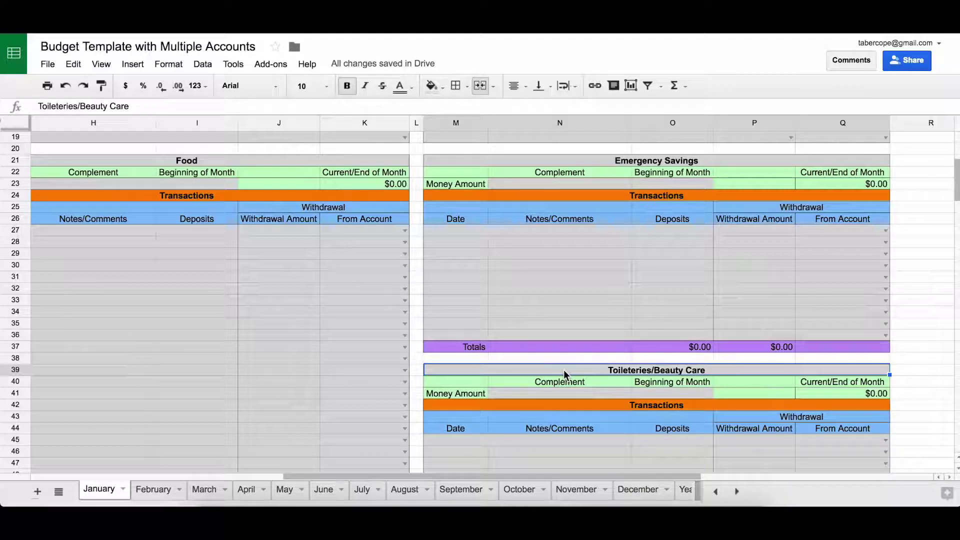
Compare the Housing Necessities and Housing Maintenance sections, selecting each section's title cell in turn.
{"action": "scroll", "coordinate": [563, 370], "scroll_direction": "left", "scroll_amount": 10}
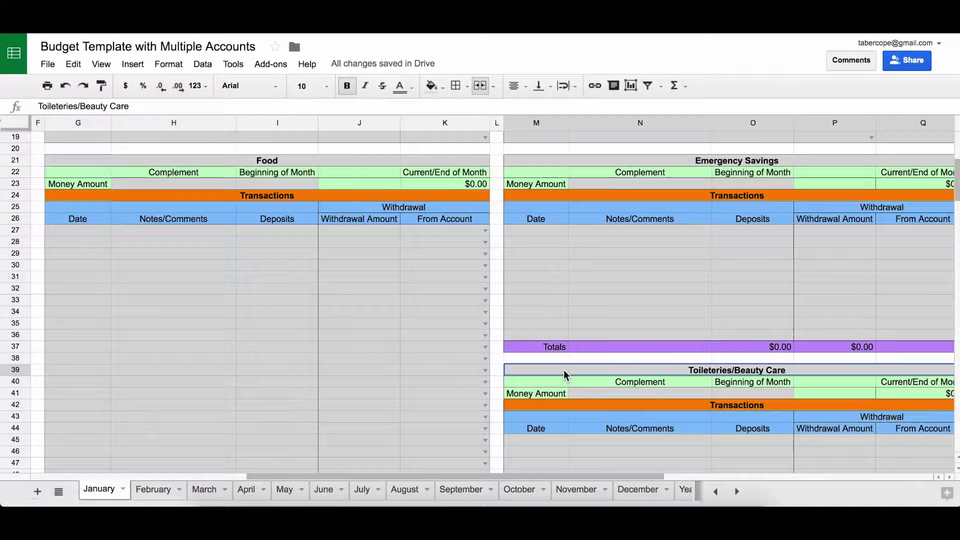
{"action": "scroll", "coordinate": [563, 370], "scroll_direction": "down", "scroll_amount": 5}
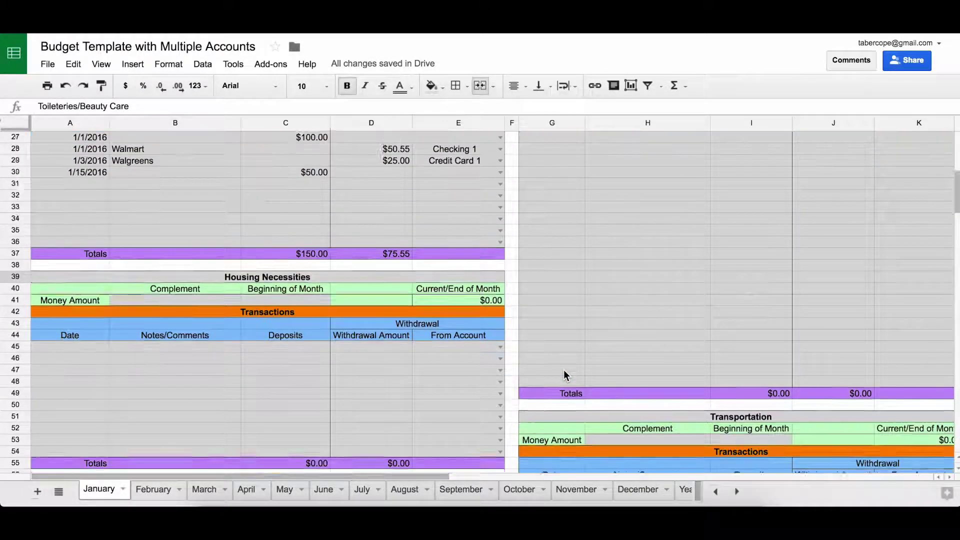
{"action": "scroll", "coordinate": [563, 374], "scroll_direction": "down", "scroll_amount": 3}
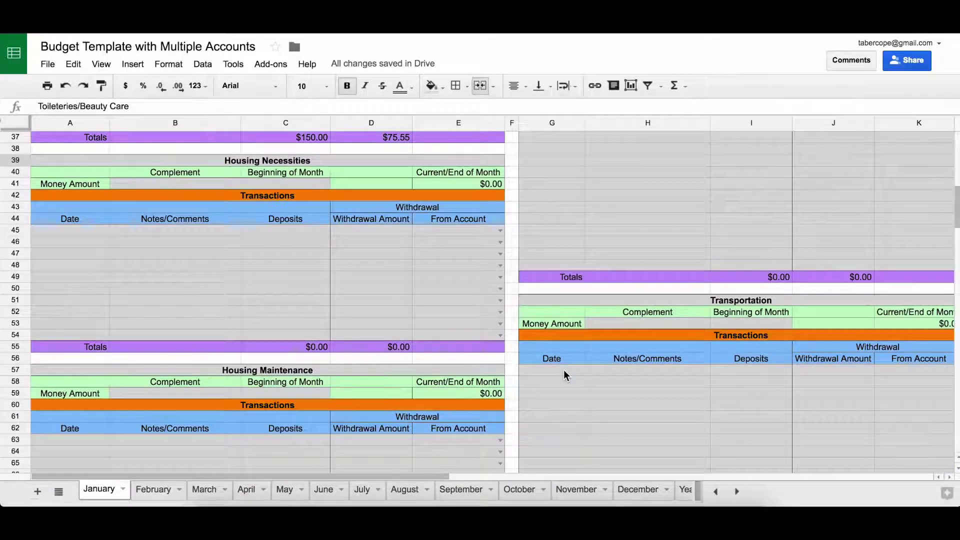
{"action": "scroll", "coordinate": [562, 374], "scroll_direction": "up", "scroll_amount": 1}
{"action": "left_click", "coordinate": [332, 162]}
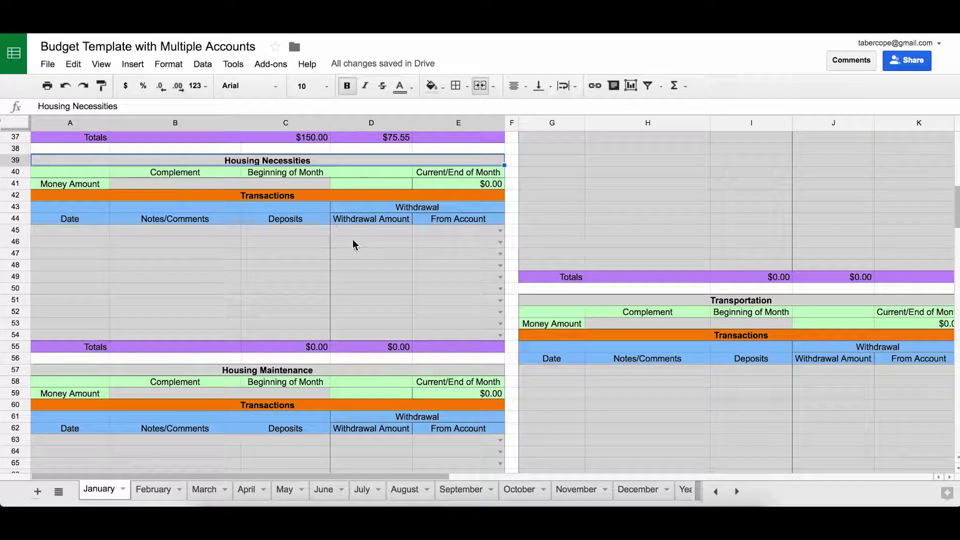
{"action": "left_click", "coordinate": [344, 369]}
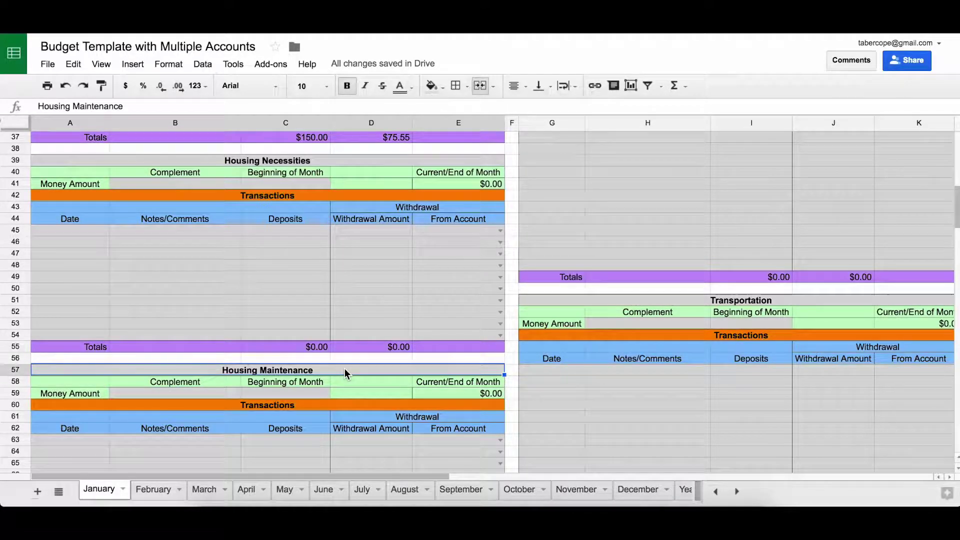
Go back to the Charity section and review its recorded transactions and totals.
{"action": "scroll", "coordinate": [344, 372], "scroll_direction": "up", "scroll_amount": 2}
{"action": "scroll", "coordinate": [344, 369], "scroll_direction": "up", "scroll_amount": 1}
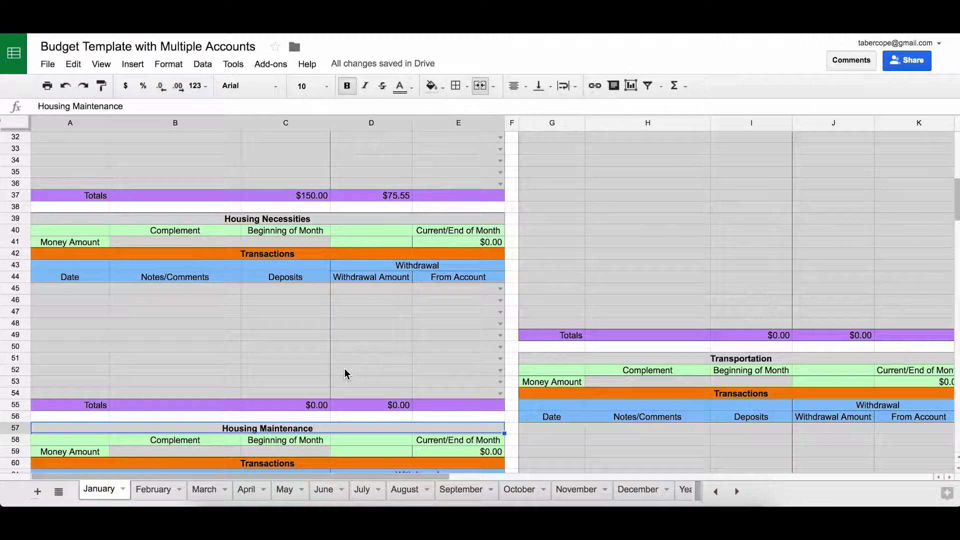
{"action": "scroll", "coordinate": [345, 370], "scroll_direction": "up", "scroll_amount": 3}
{"action": "scroll", "coordinate": [345, 372], "scroll_direction": "up", "scroll_amount": 2}
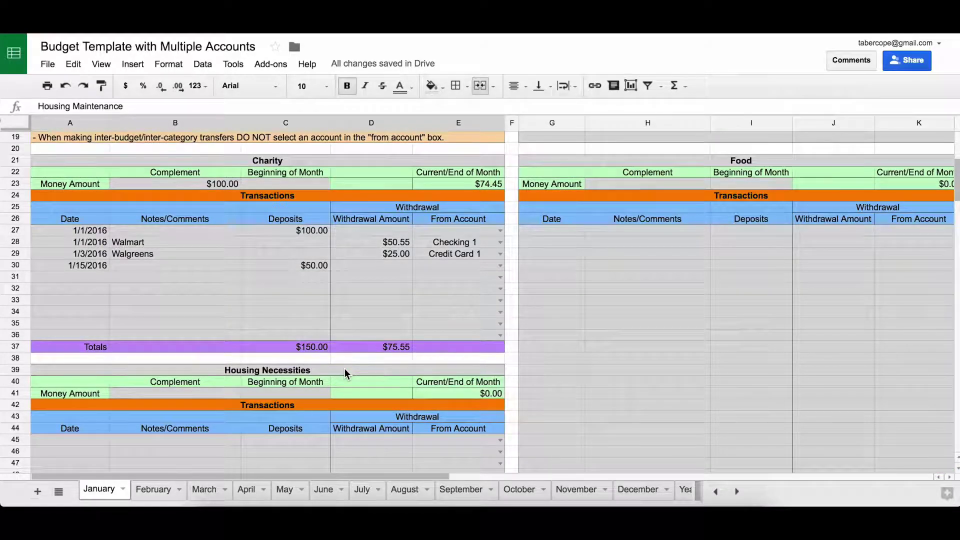
{"action": "scroll", "coordinate": [344, 372], "scroll_direction": "down", "scroll_amount": 1}
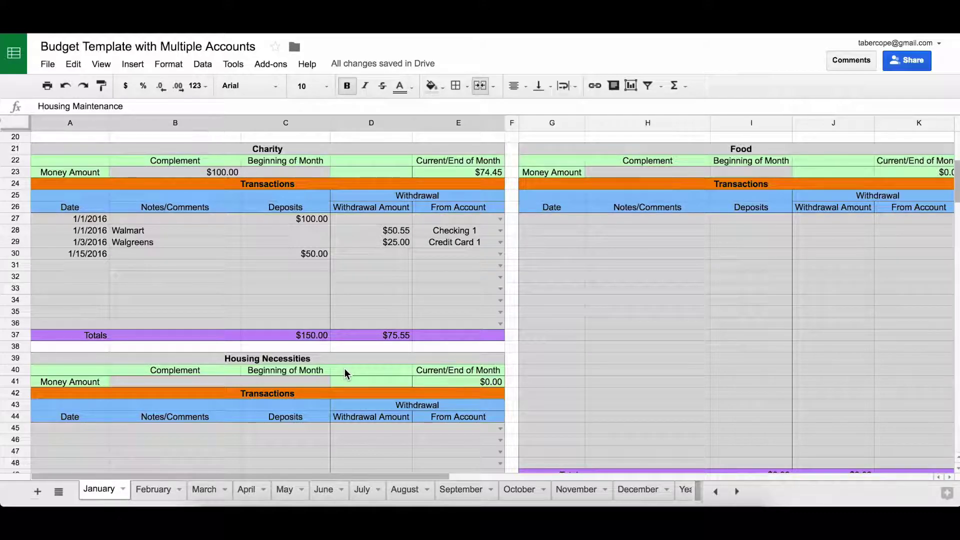
Review the Money Flow, External Deposits for Bank Accounts and Transfers Between Accounts tables above the categories, ending back at Charity.
{"action": "scroll", "coordinate": [345, 372], "scroll_direction": "up", "scroll_amount": 1}
{"action": "scroll", "coordinate": [344, 368], "scroll_direction": "up", "scroll_amount": 6}
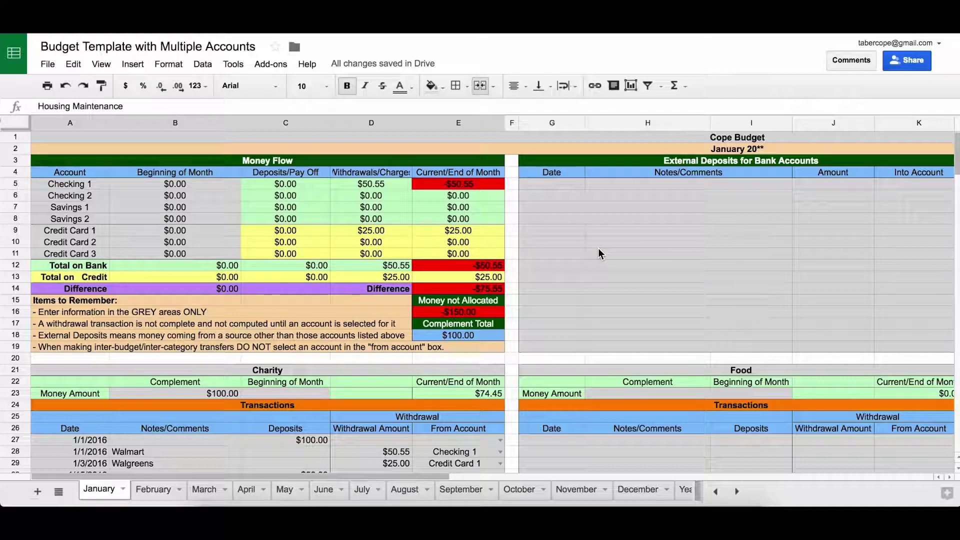
{"action": "scroll", "coordinate": [763, 248], "scroll_direction": "right", "scroll_amount": 5}
{"action": "scroll", "coordinate": [763, 248], "scroll_direction": "right", "scroll_amount": 2}
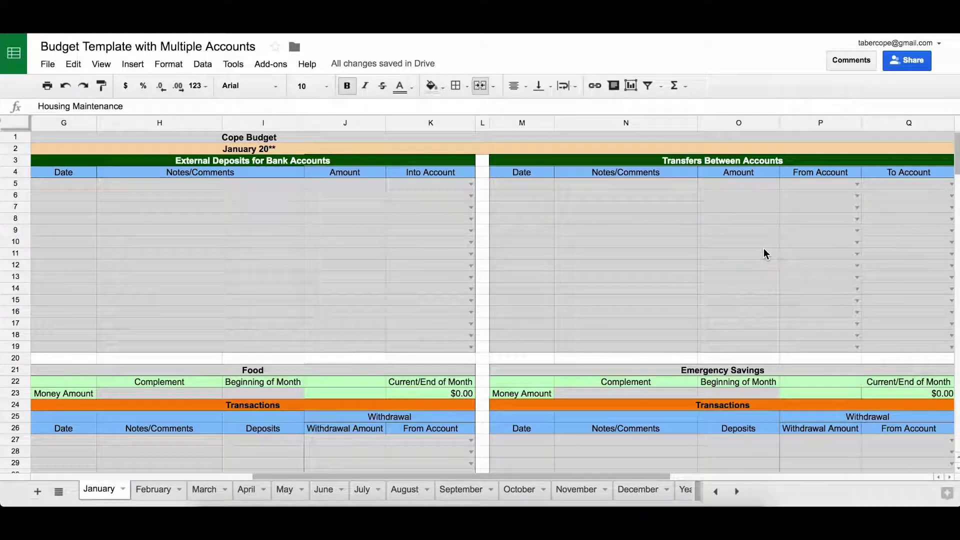
{"action": "scroll", "coordinate": [763, 248], "scroll_direction": "left", "scroll_amount": 6}
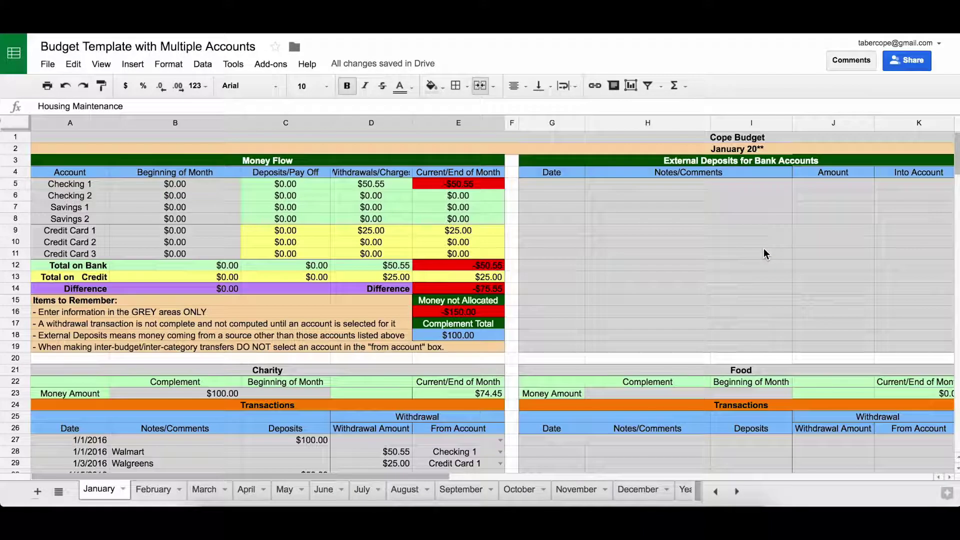
{"action": "scroll", "coordinate": [763, 248], "scroll_direction": "down", "scroll_amount": 1}
{"action": "scroll", "coordinate": [763, 248], "scroll_direction": "down", "scroll_amount": 5}
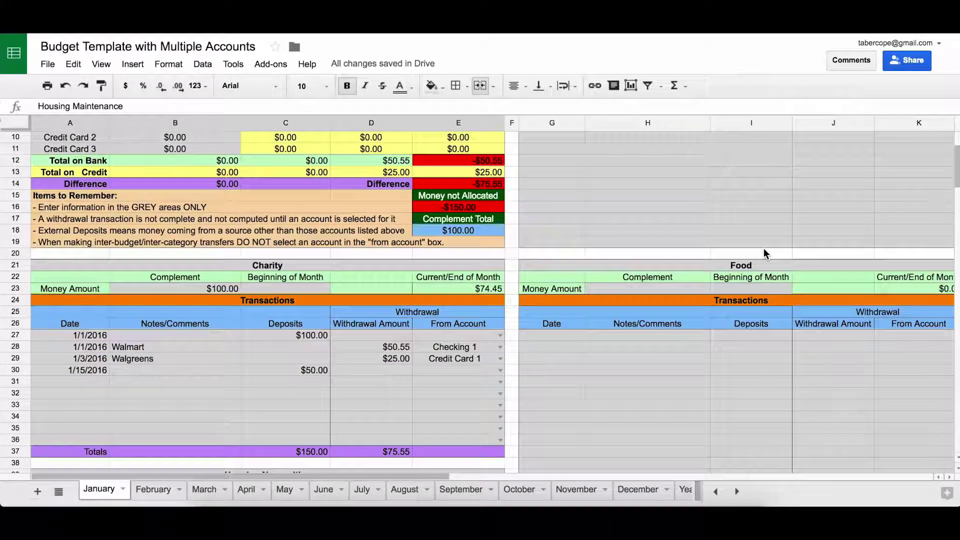
{"action": "scroll", "coordinate": [763, 248], "scroll_direction": "down", "scroll_amount": 1}
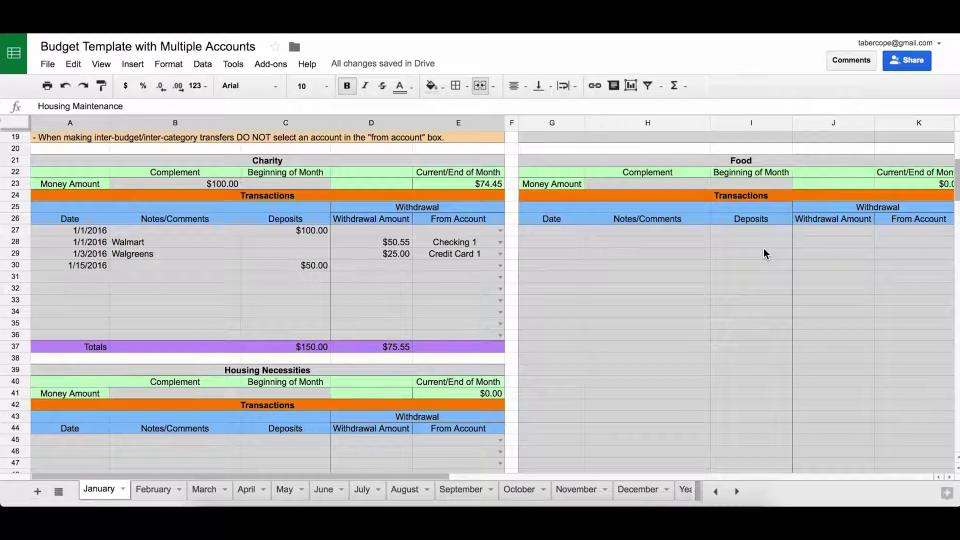